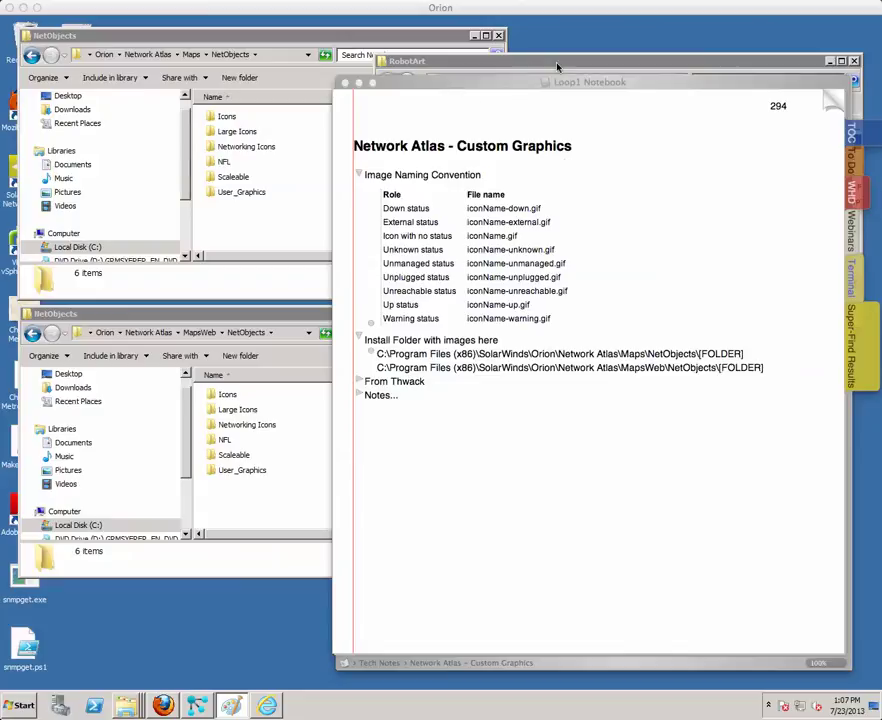
Step: Copy the robot picture from the DropBox browser window to the clipboard
left_click(557, 16)
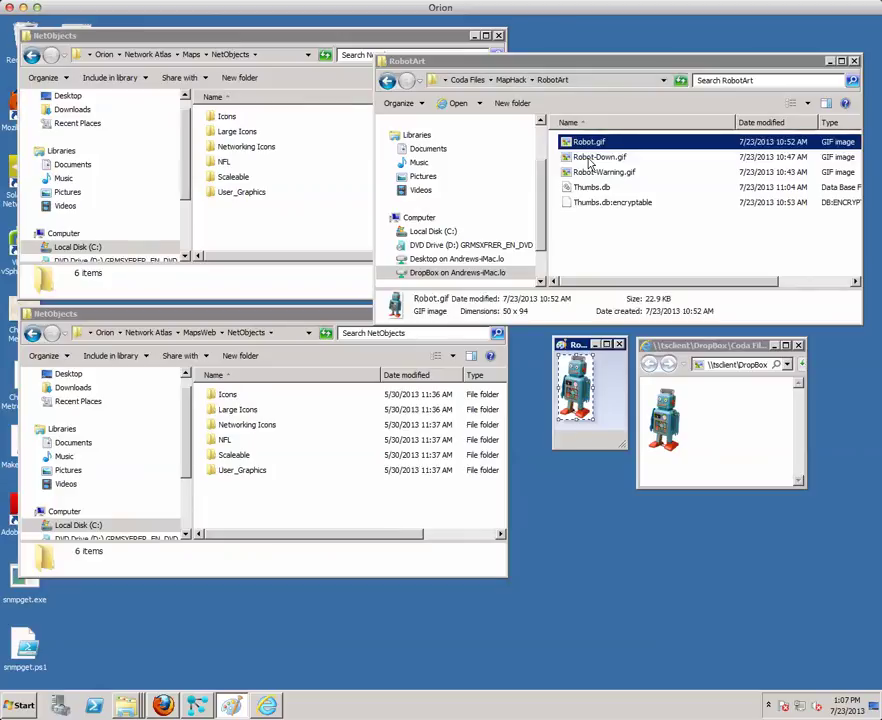
right_click(665, 425)
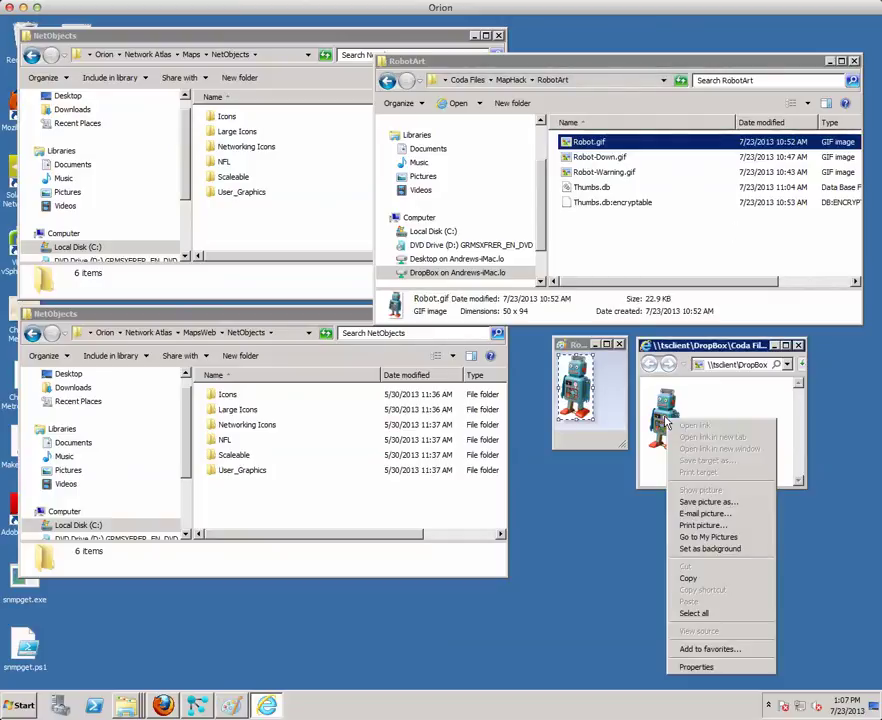
left_click(688, 579)
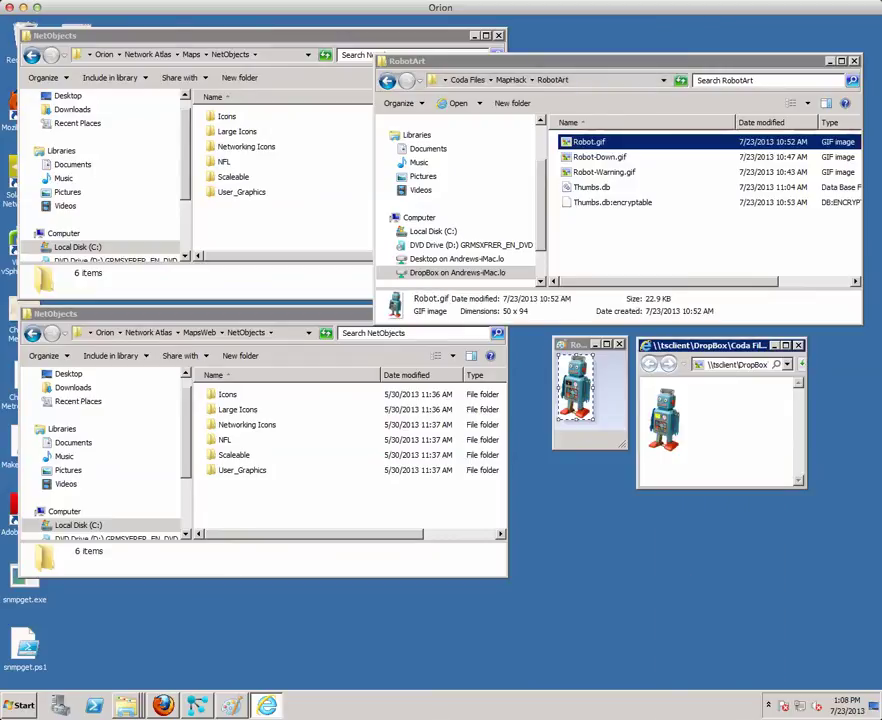
Step: Paste the robot image onto the map as Robby 1 on Australia's northwest coast
left_click(197, 708)
right_click(400, 405)
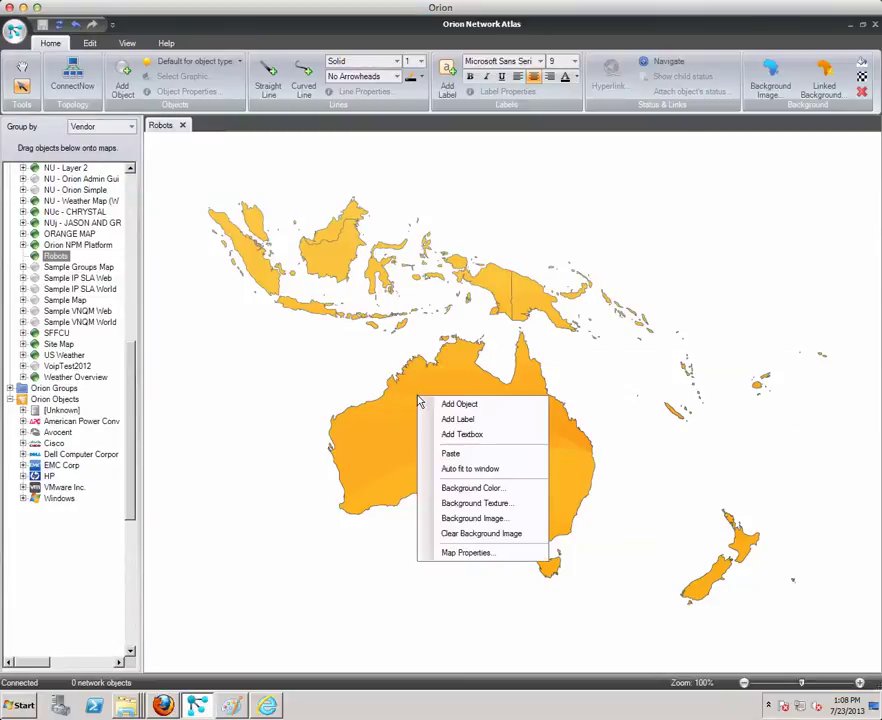
left_click(440, 455)
left_click(365, 388)
type("Robby 1")
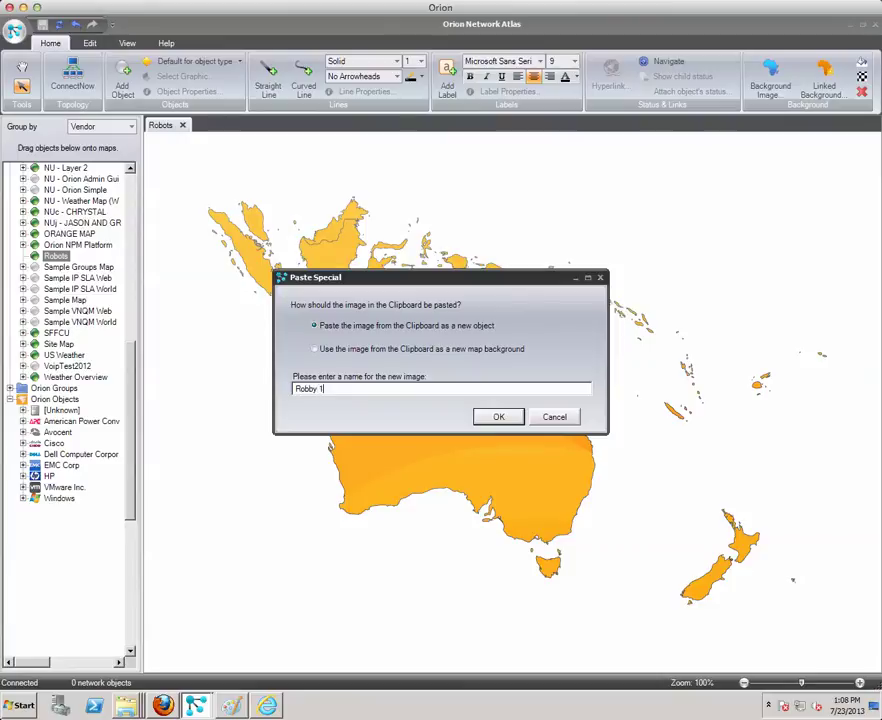
left_click(485, 416)
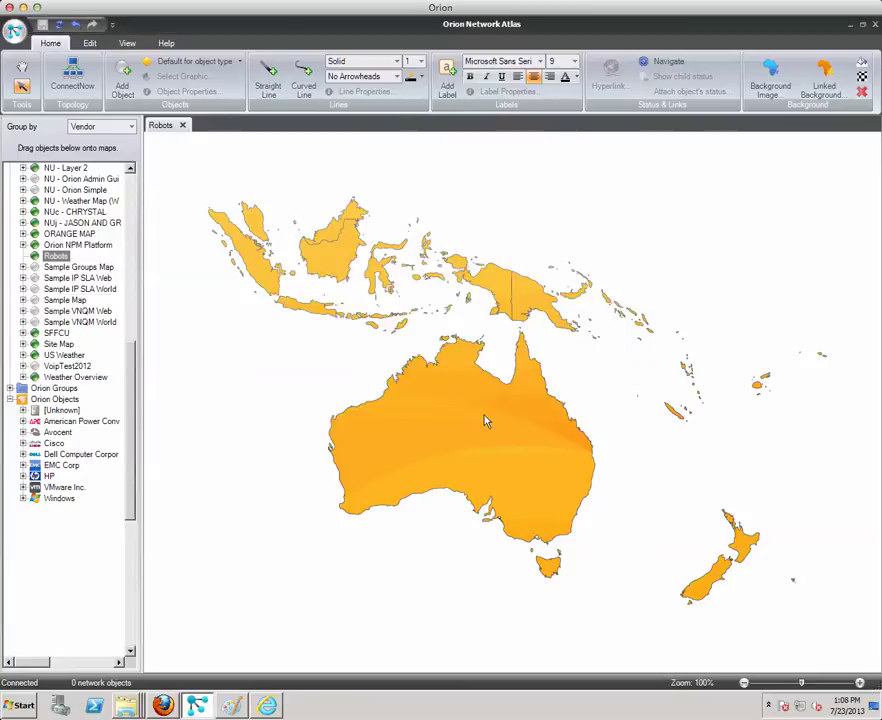
left_click_drag(417, 395, 360, 373)
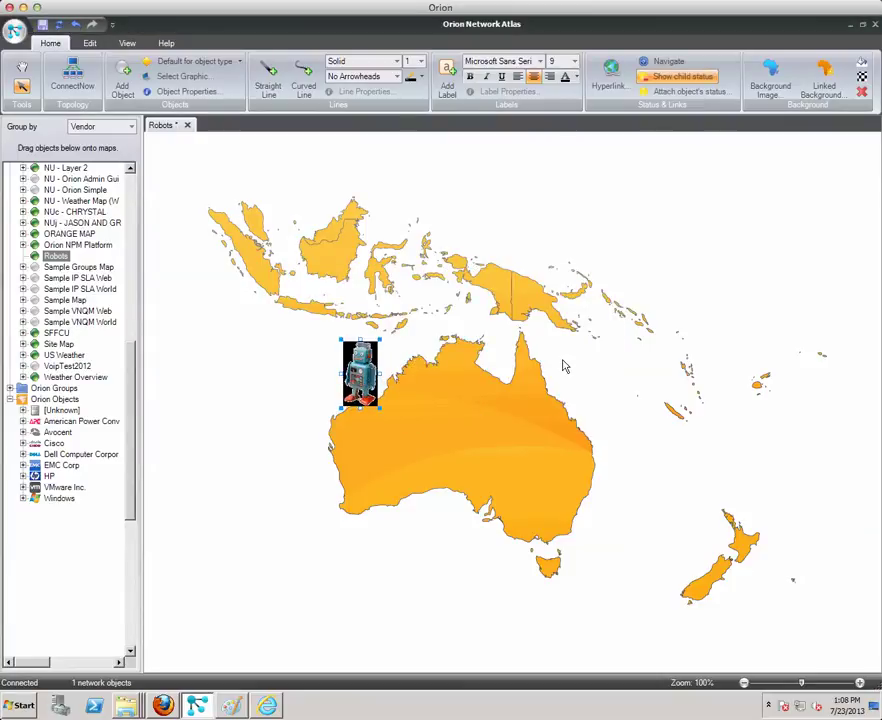
Step: Paste a second robot image as Robby 2 and move it into southwestern Australia
left_click(266, 706)
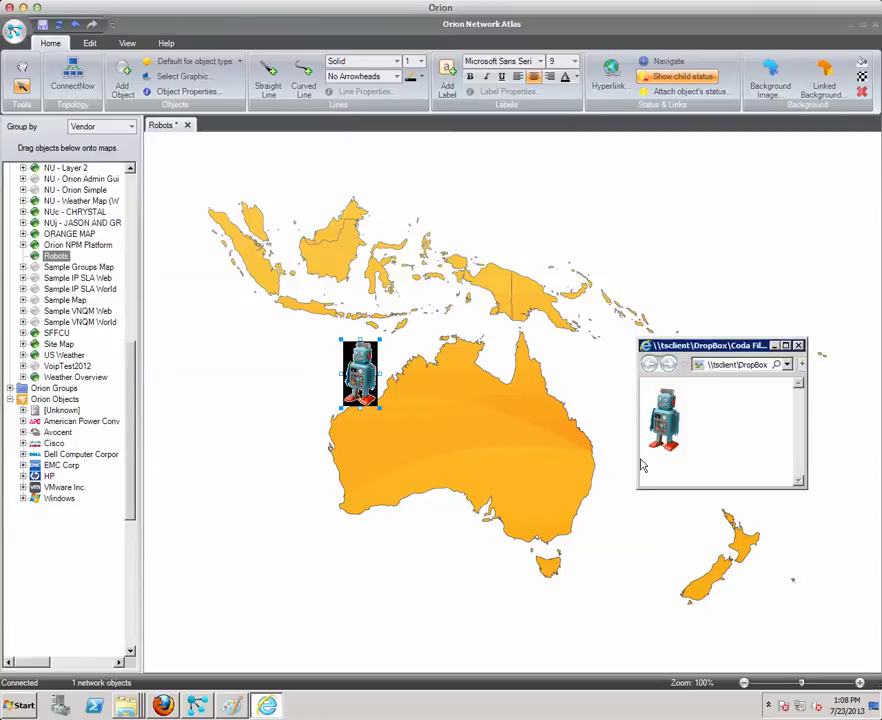
left_click(231, 706)
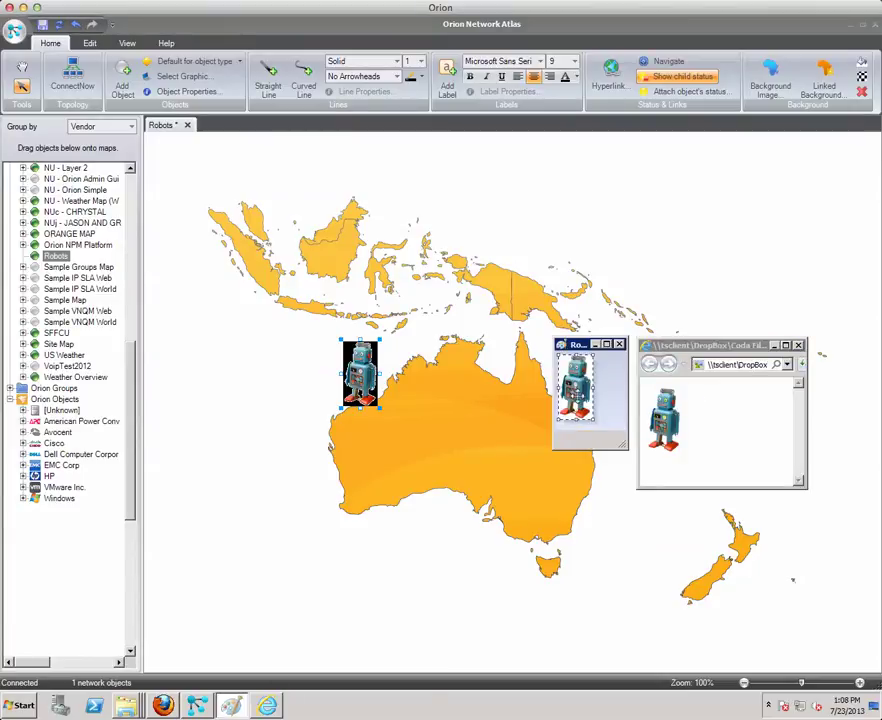
left_click(455, 417)
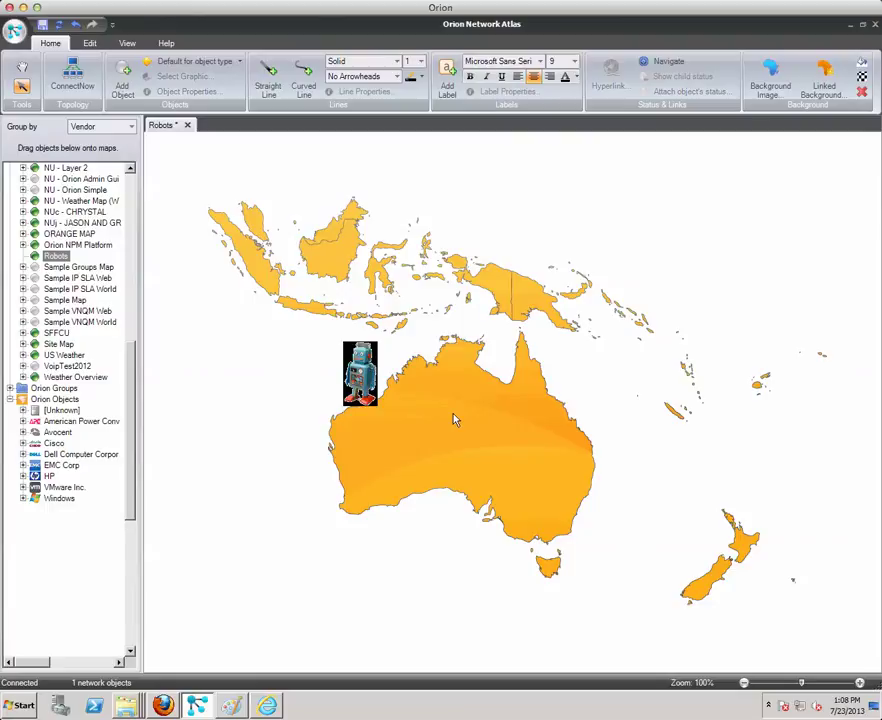
key("ctrl+v")
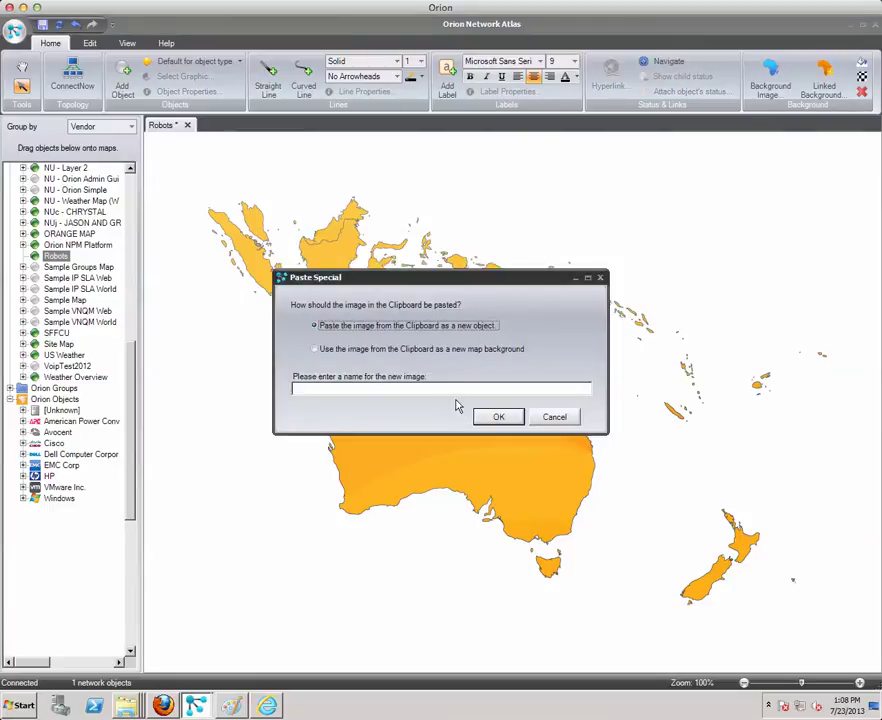
left_click(459, 389)
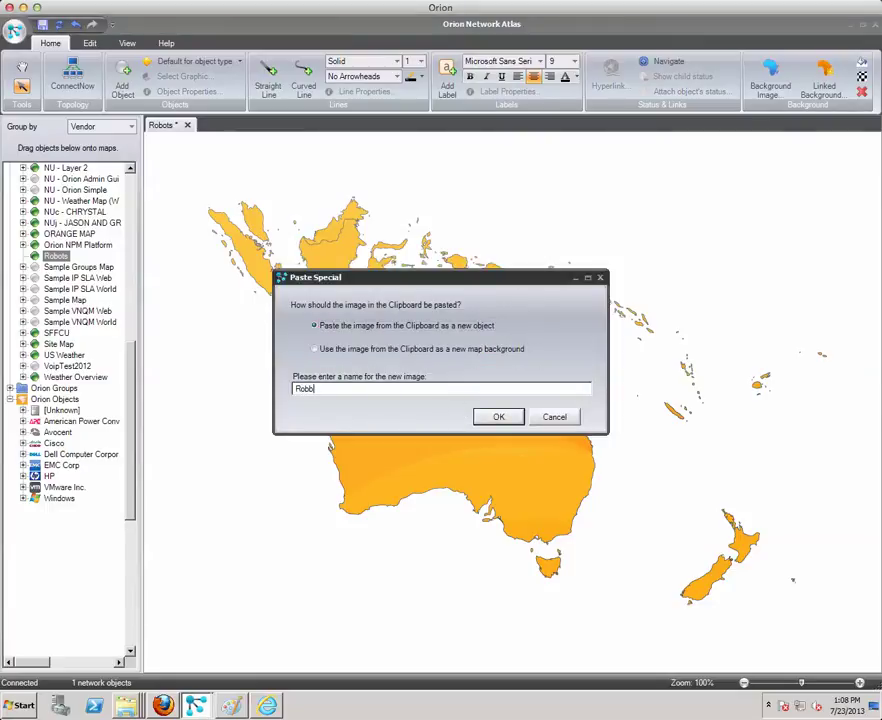
left_click(506, 417)
left_click_drag(470, 430, 371, 483)
right_click(371, 479)
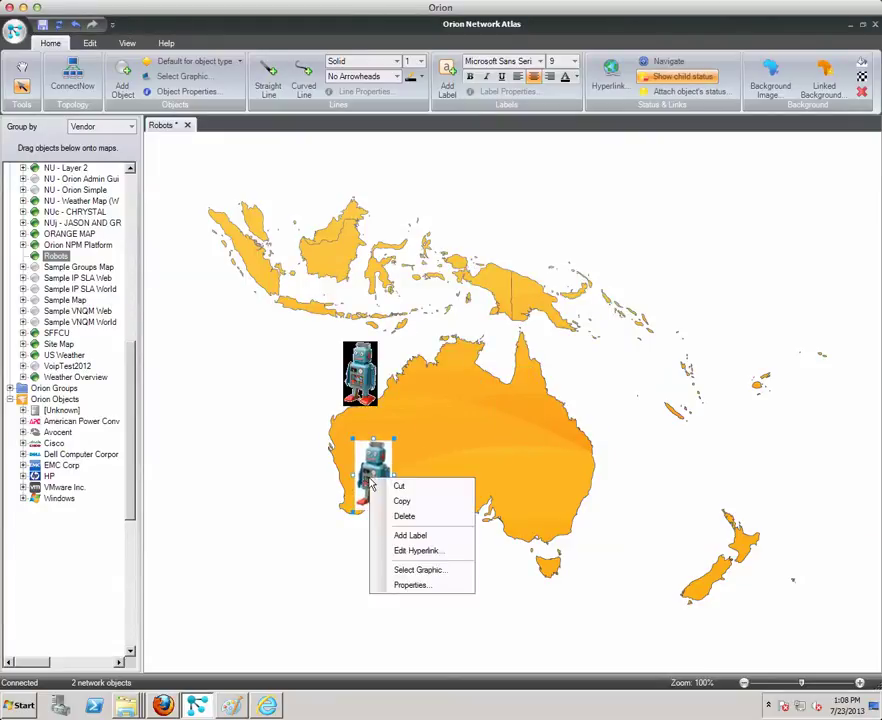
Step: Make the robots take status from nodes L1LAB2610.l1train.local and L1LAB2950-1
left_click(409, 586)
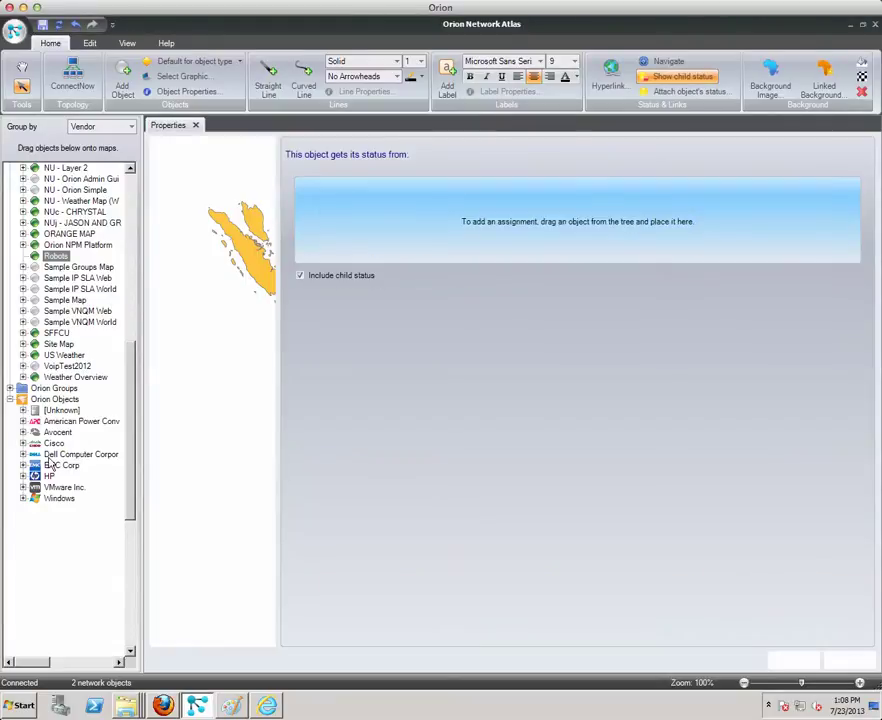
left_click(23, 443)
left_click_drag(75, 454, 420, 225)
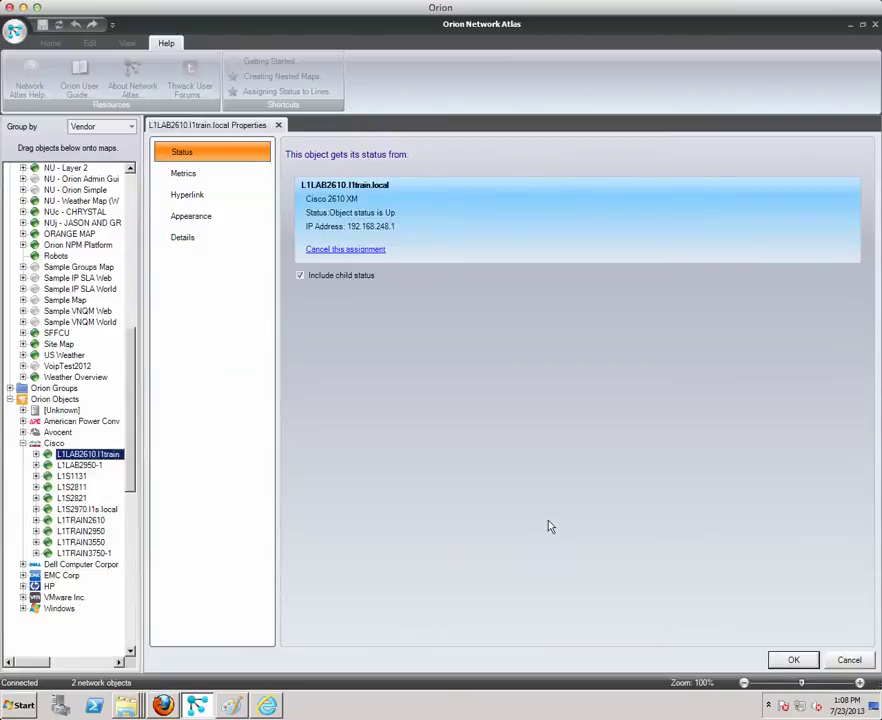
left_click(775, 664)
right_click(380, 364)
left_click(400, 470)
left_click_drag(87, 470, 440, 220)
left_click(793, 660)
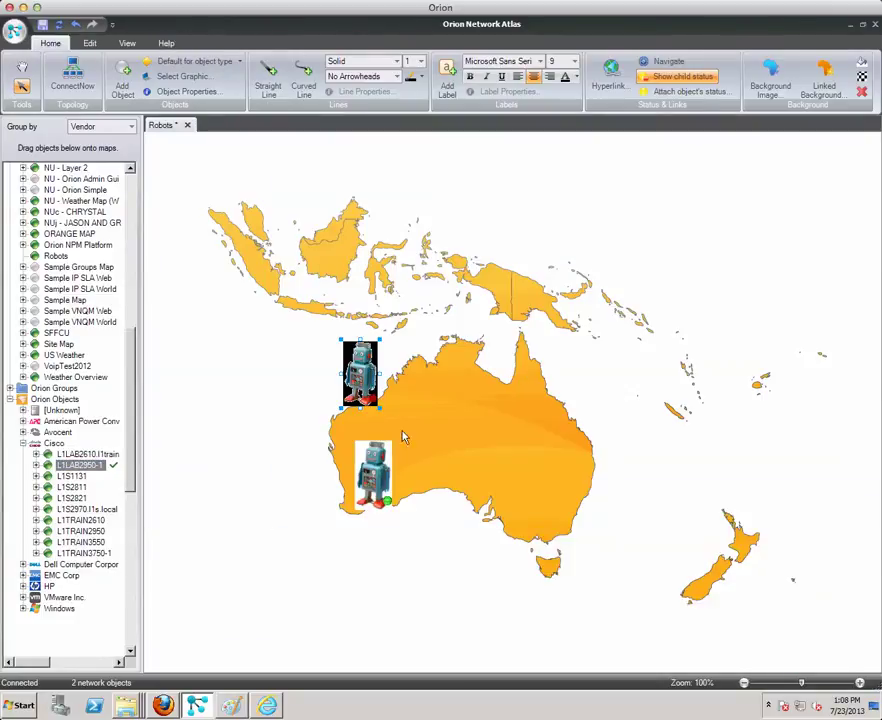
Step: Arrange the two robots over Western Australia and save the Robots map
left_click_drag(361, 371, 292, 422)
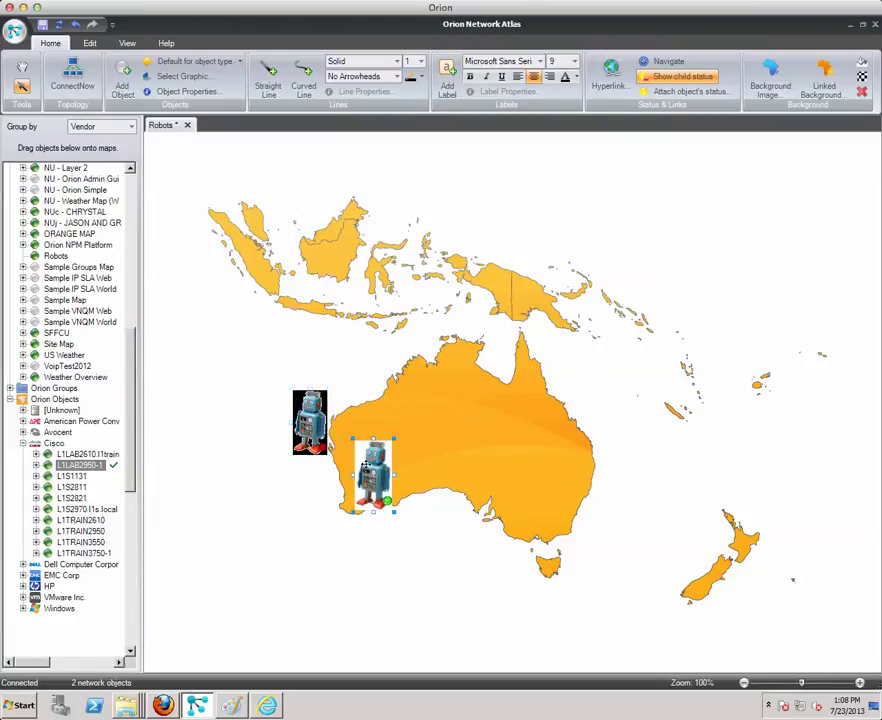
left_click_drag(361, 464, 360, 453)
left_click(451, 438)
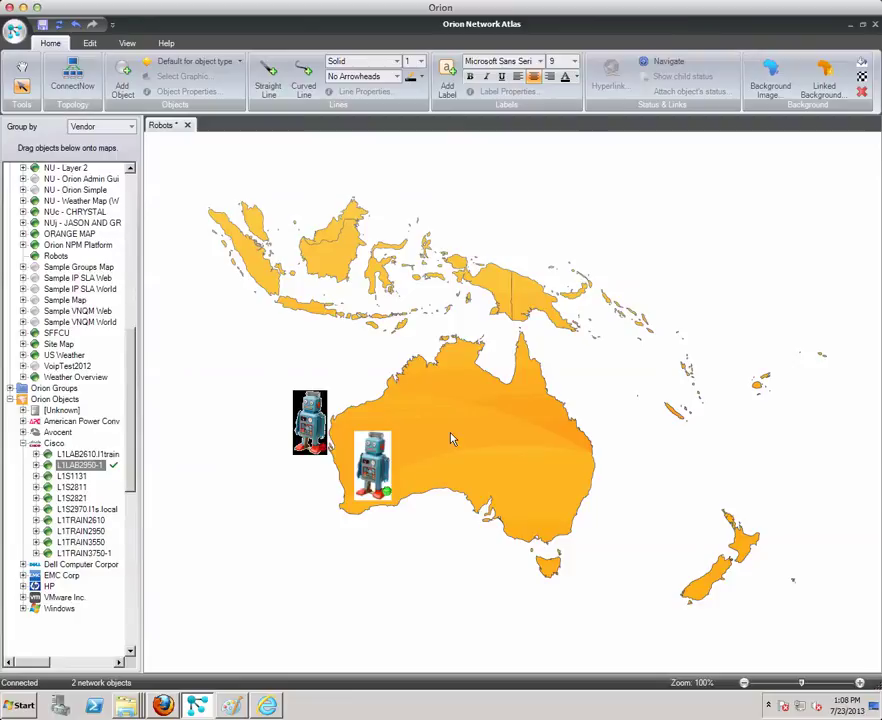
left_click_drag(372, 466, 383, 462)
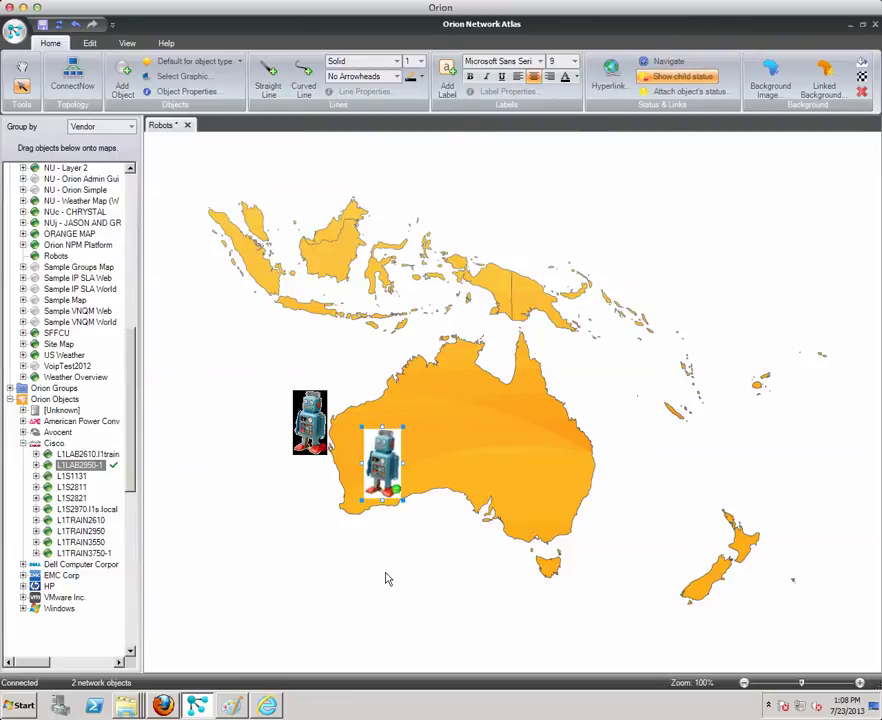
left_click(40, 25)
left_click(851, 27)
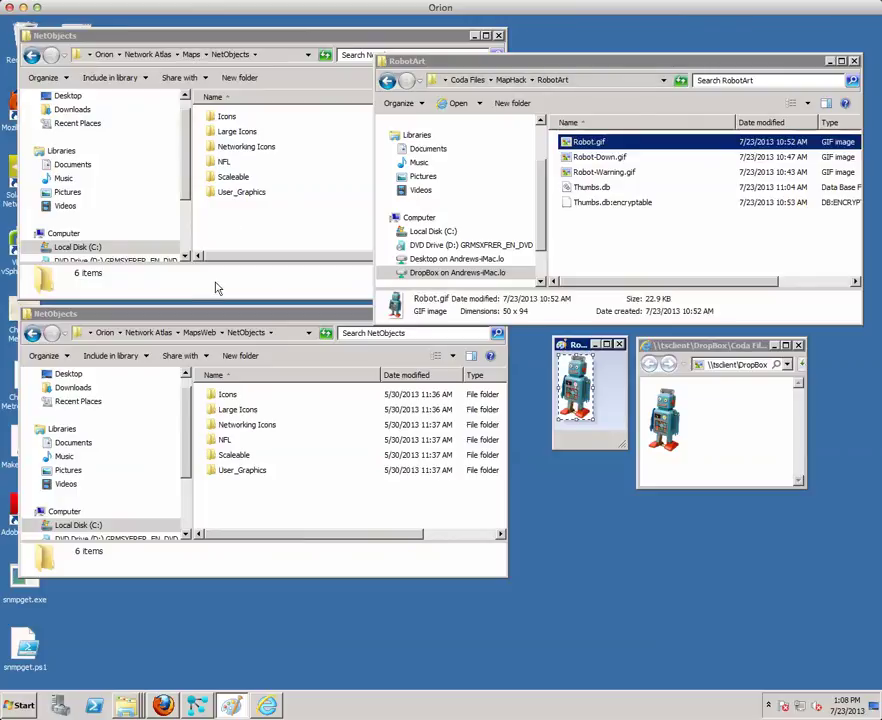
Step: Create a new folder named Robots inside the Maps NetObjects folder
left_click(230, 218)
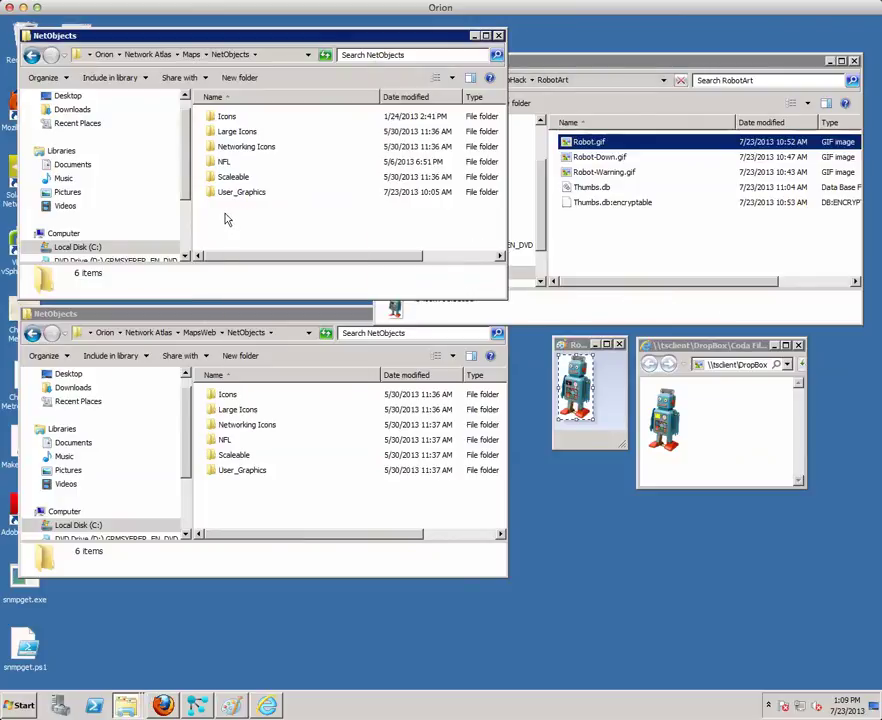
right_click(231, 215)
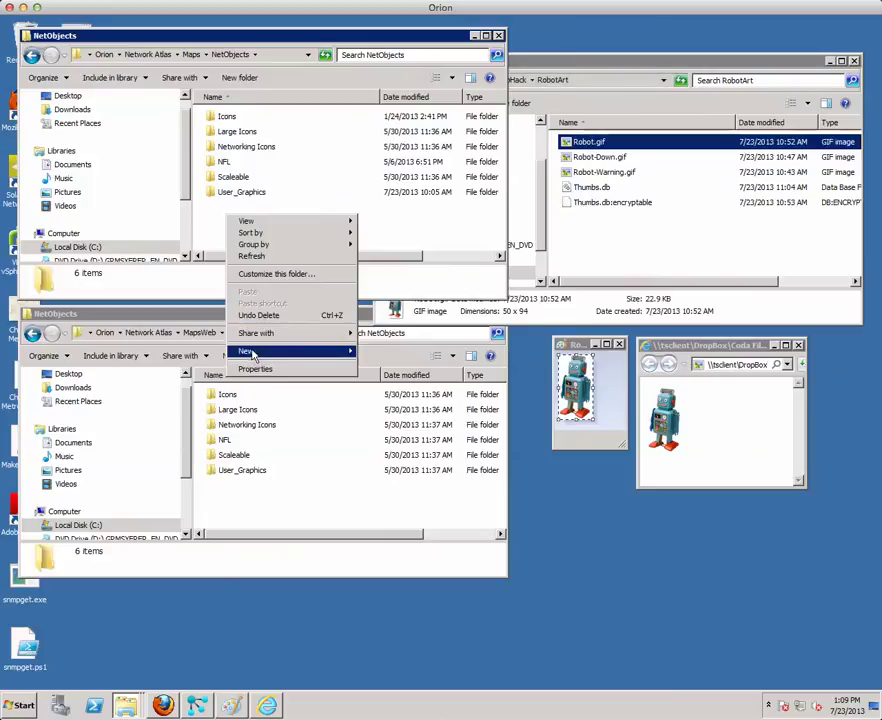
mouse_move(257, 350)
left_click(376, 351)
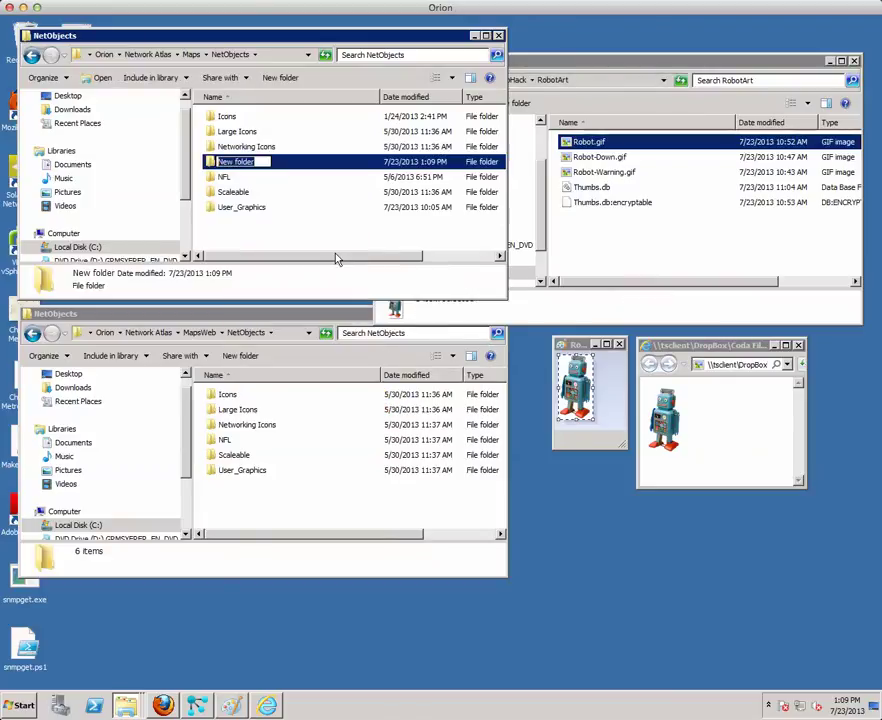
type("Robots")
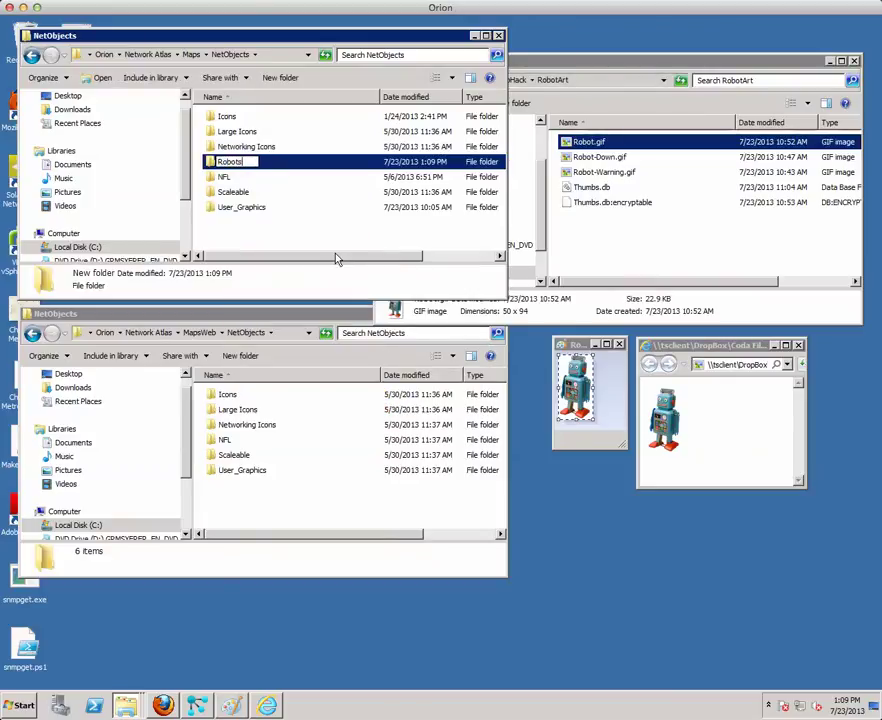
left_click(240, 234)
double_click(227, 180)
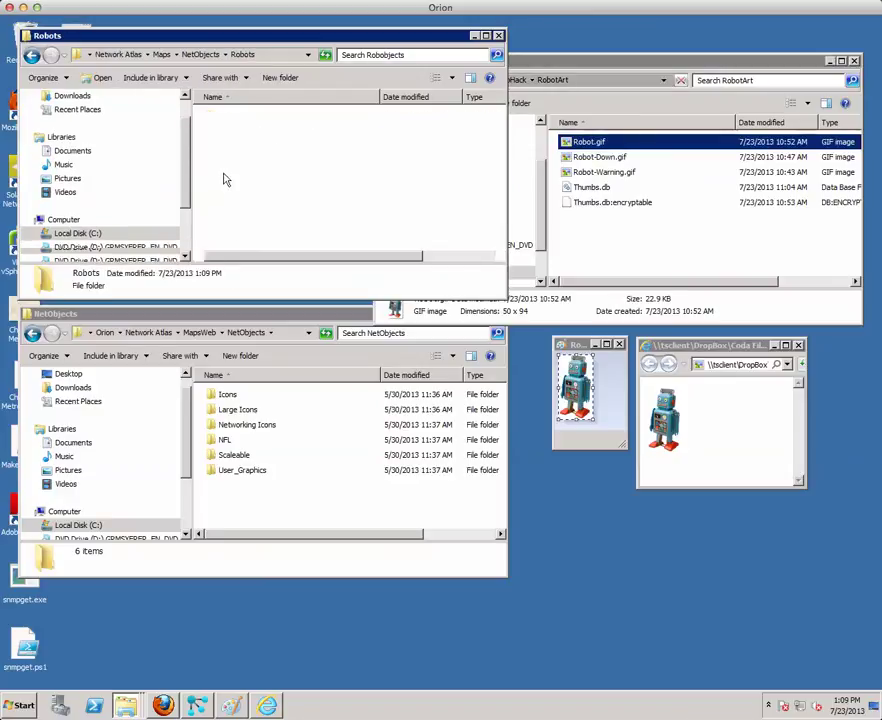
Step: Copy the three robot GIFs from RobotArt into the Robots folder
left_click(577, 142)
left_click(589, 173, "shift")
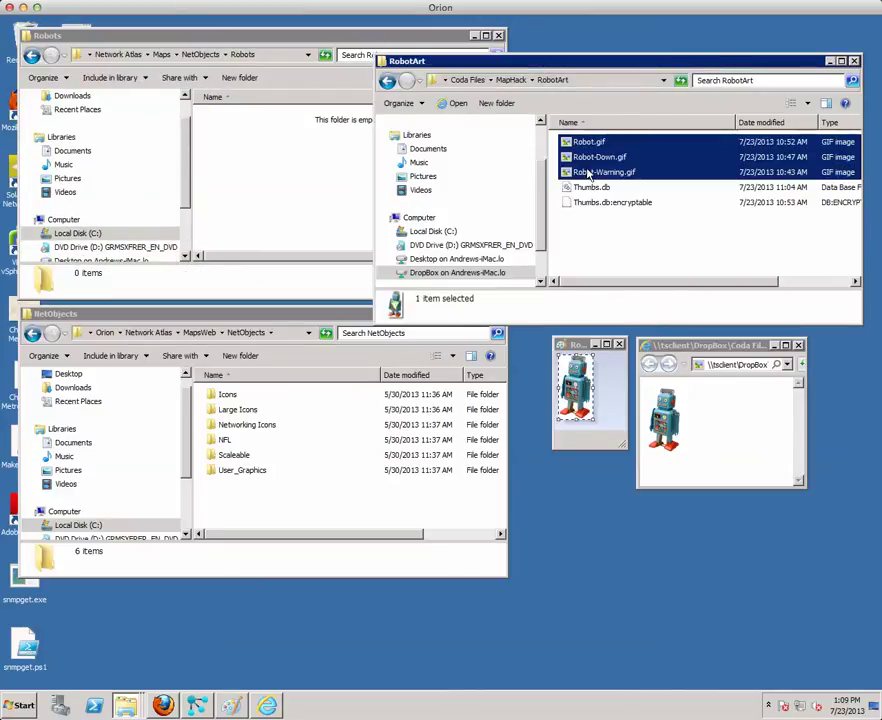
right_click(588, 173)
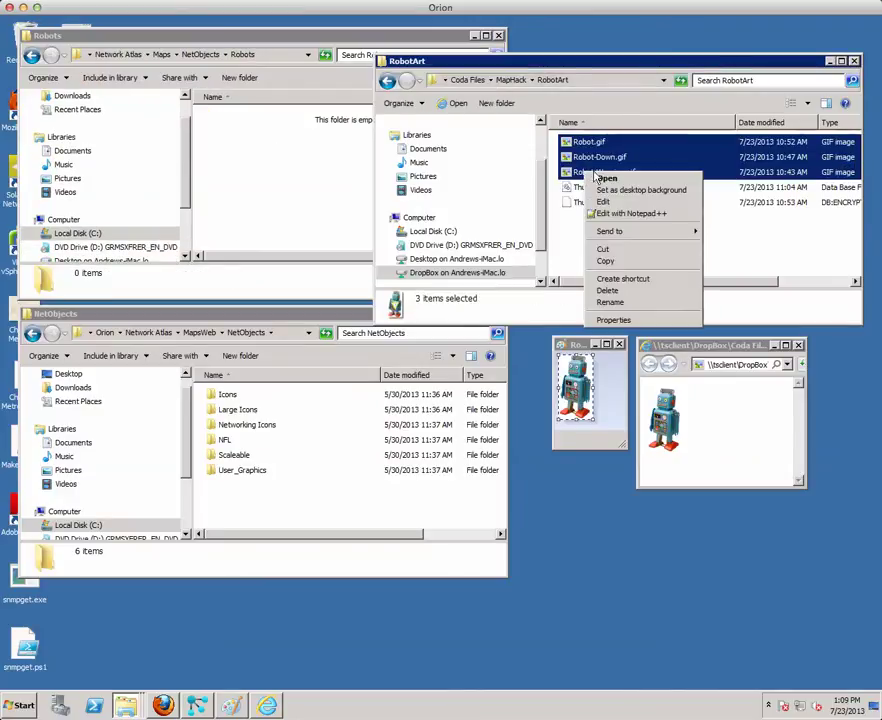
left_click(606, 261)
left_click(258, 186)
right_click(262, 184)
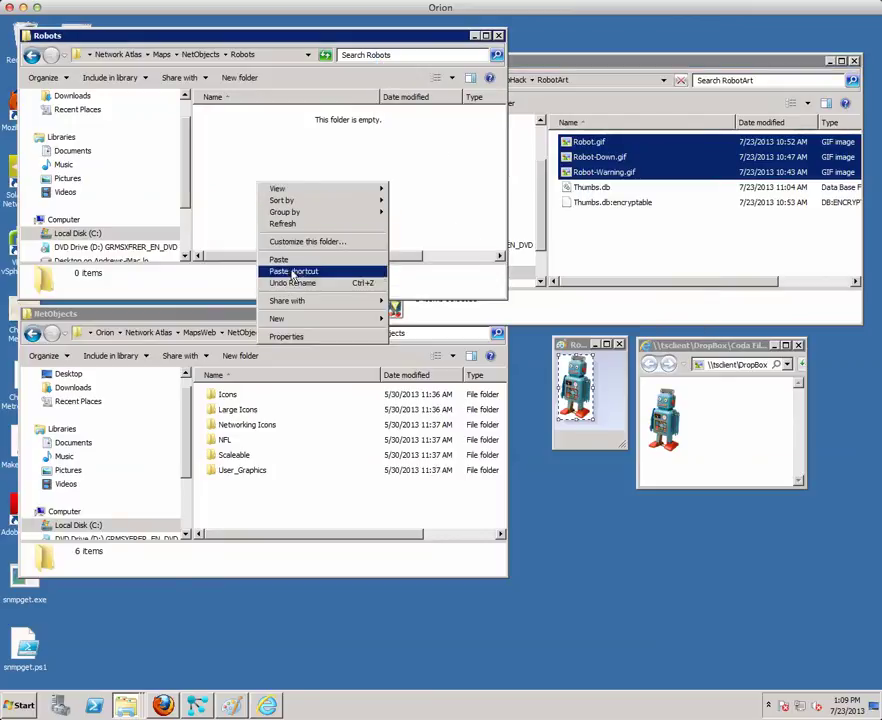
left_click(290, 261)
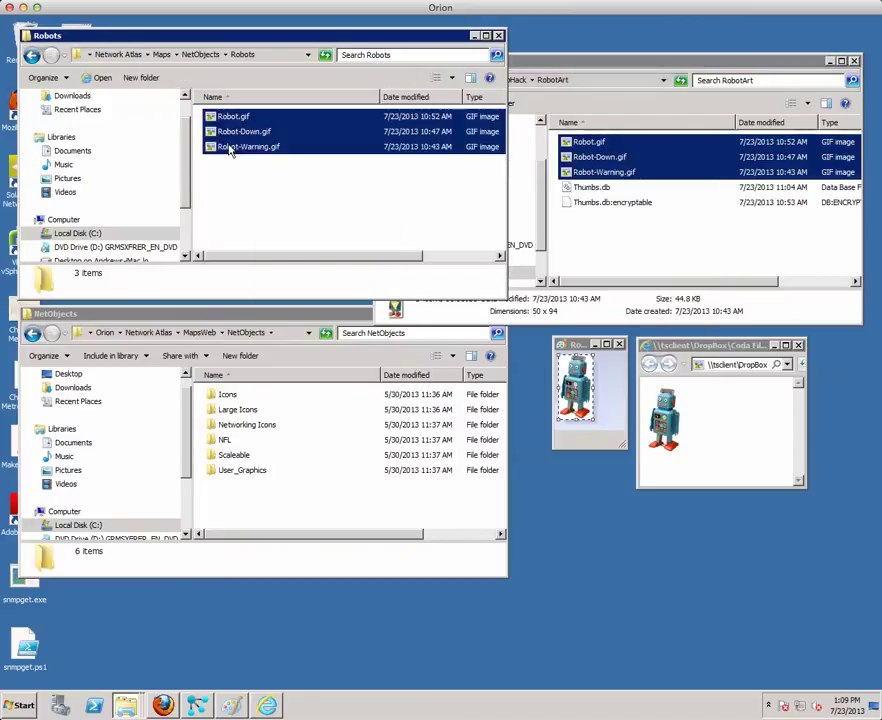
Step: Copy the Robots folder into the MapsWeb NetObjects folder
left_click(197, 55)
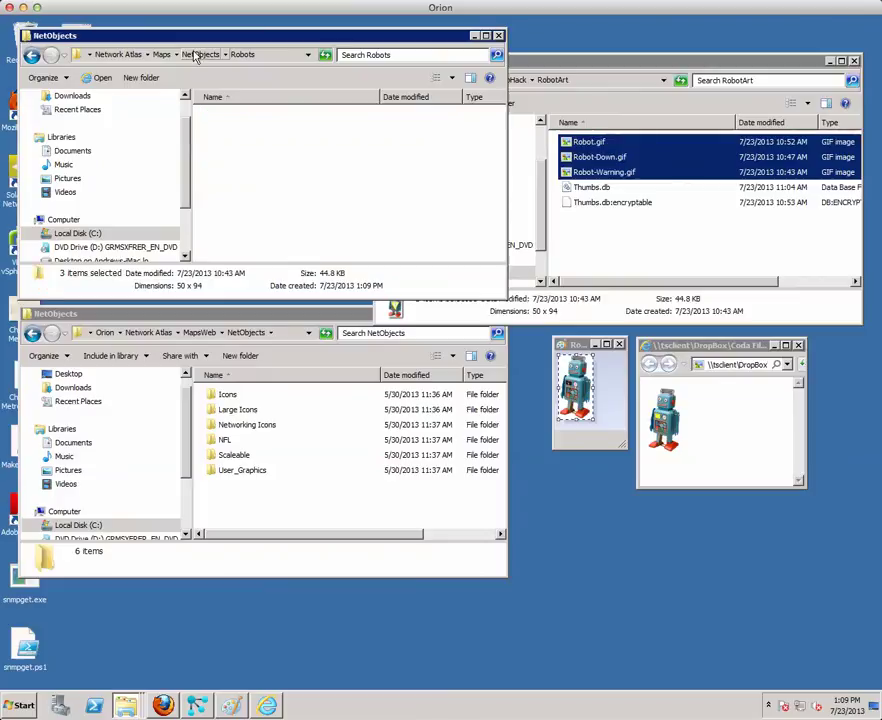
right_click(231, 181)
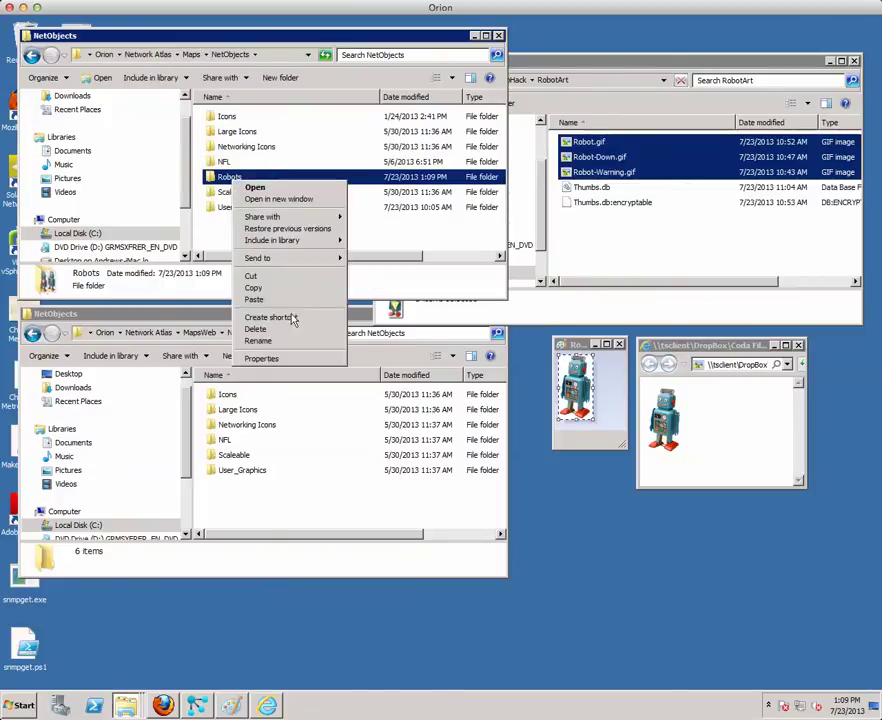
left_click(258, 288)
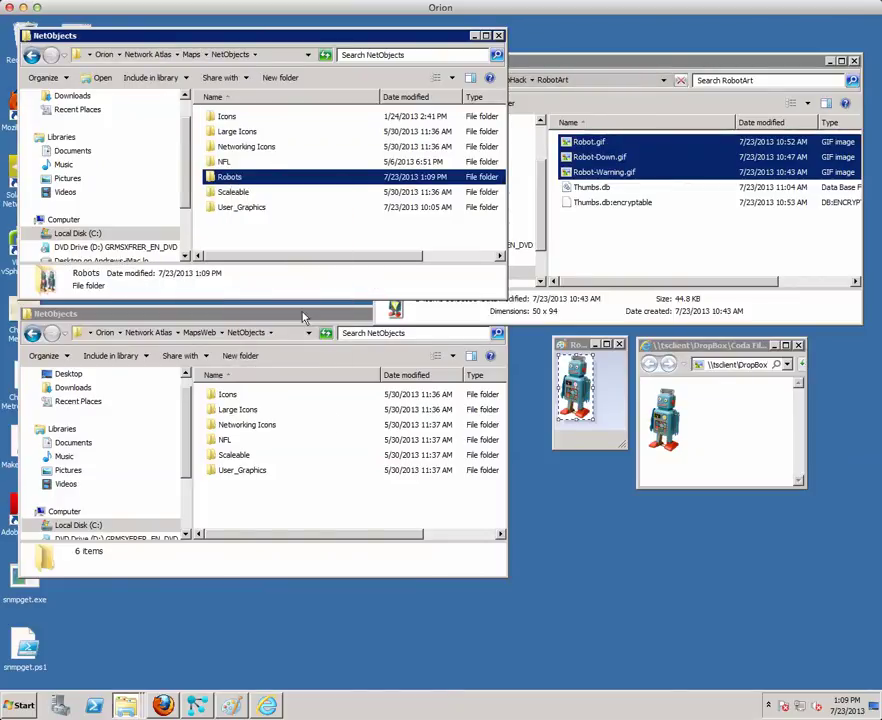
right_click(230, 494)
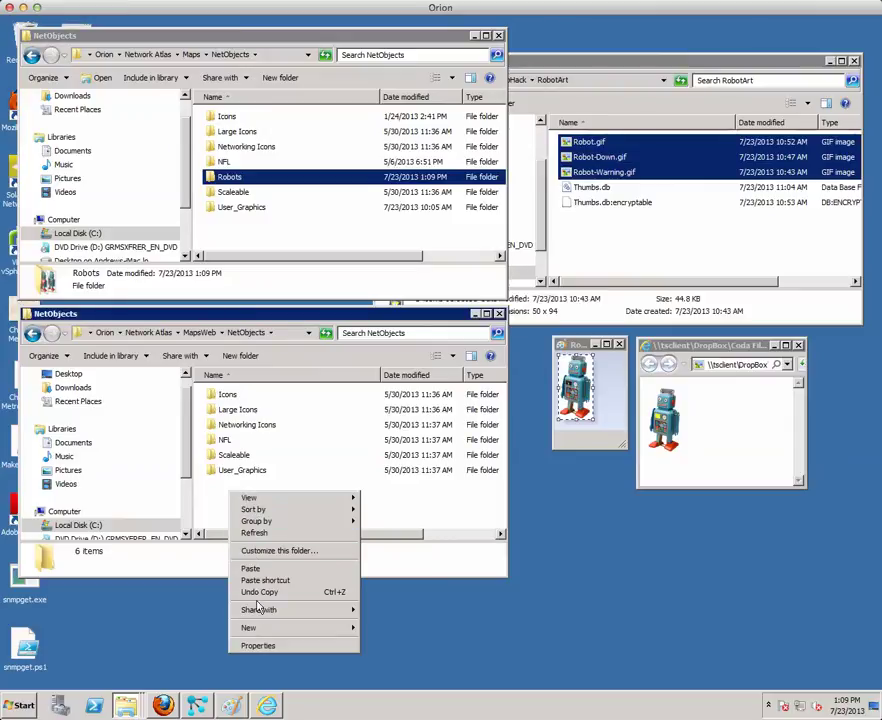
left_click(251, 568)
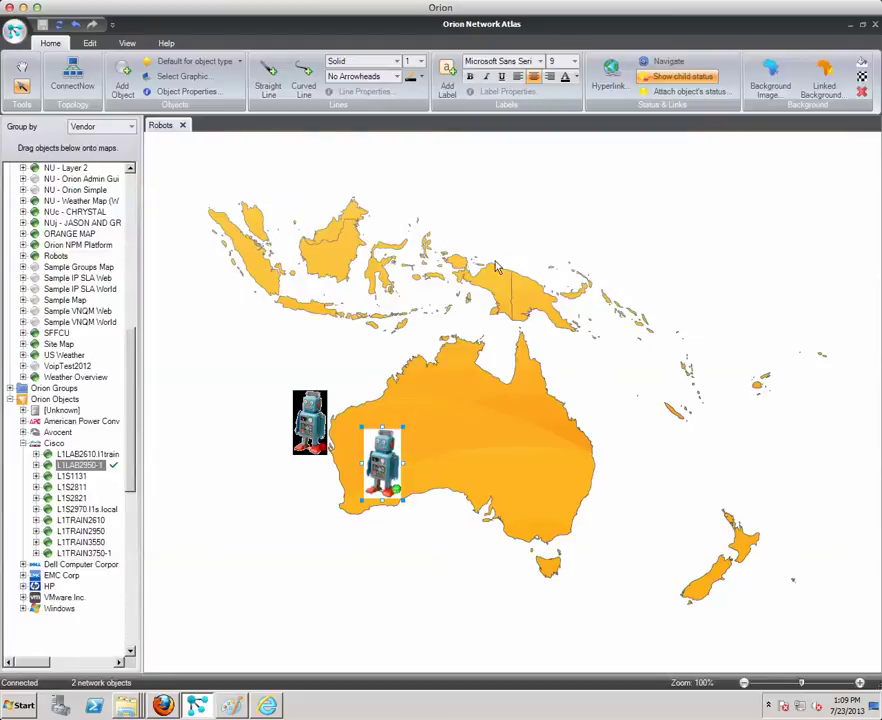
Step: Place node L1S2811 on central Australia and set its status appearance to Graphics
left_click(295, 305)
left_click_drag(72, 487, 502, 450)
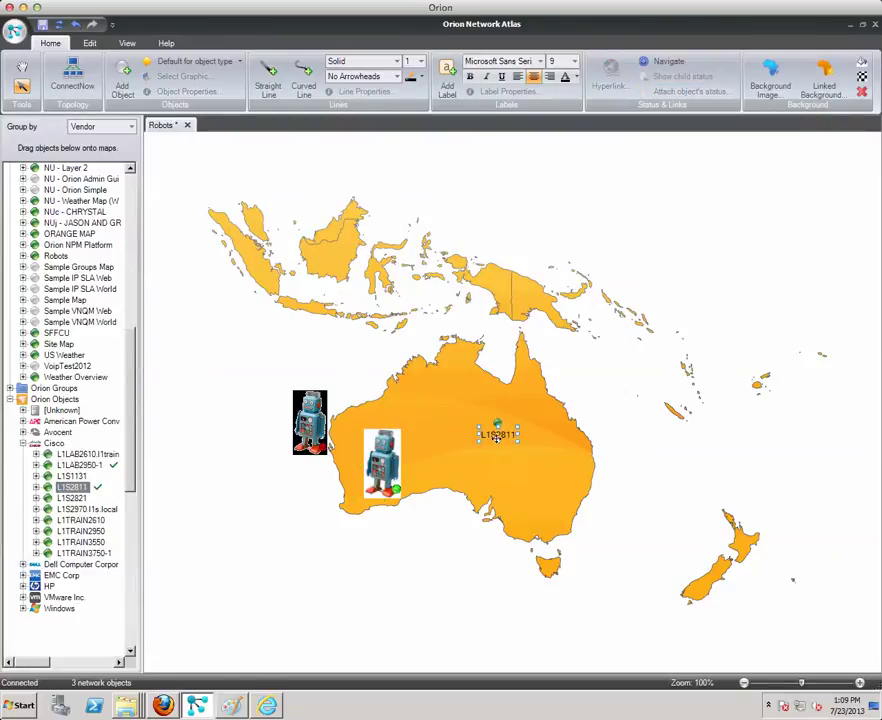
right_click(497, 424)
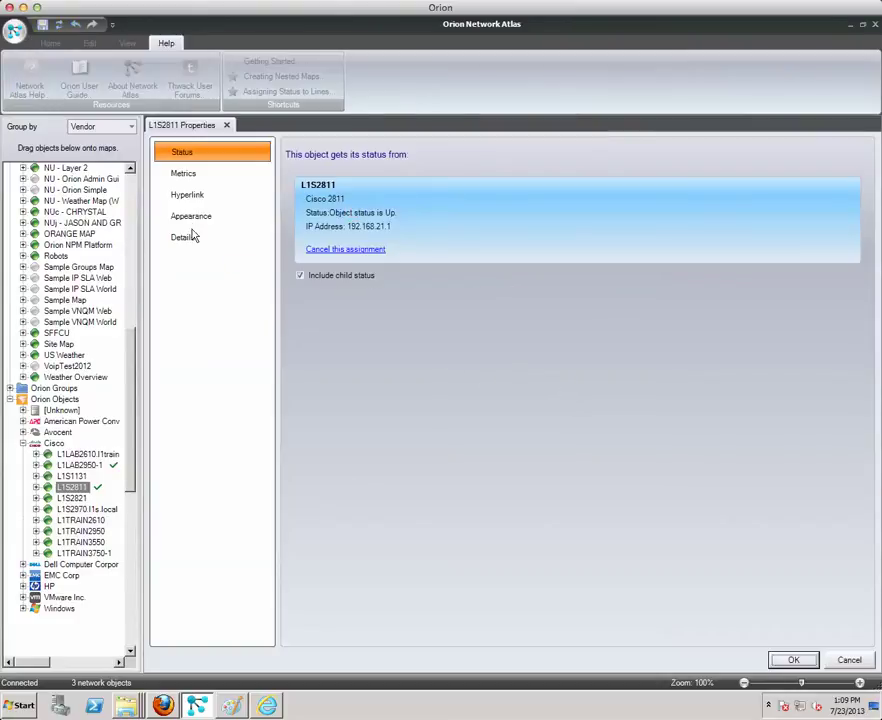
left_click(192, 219)
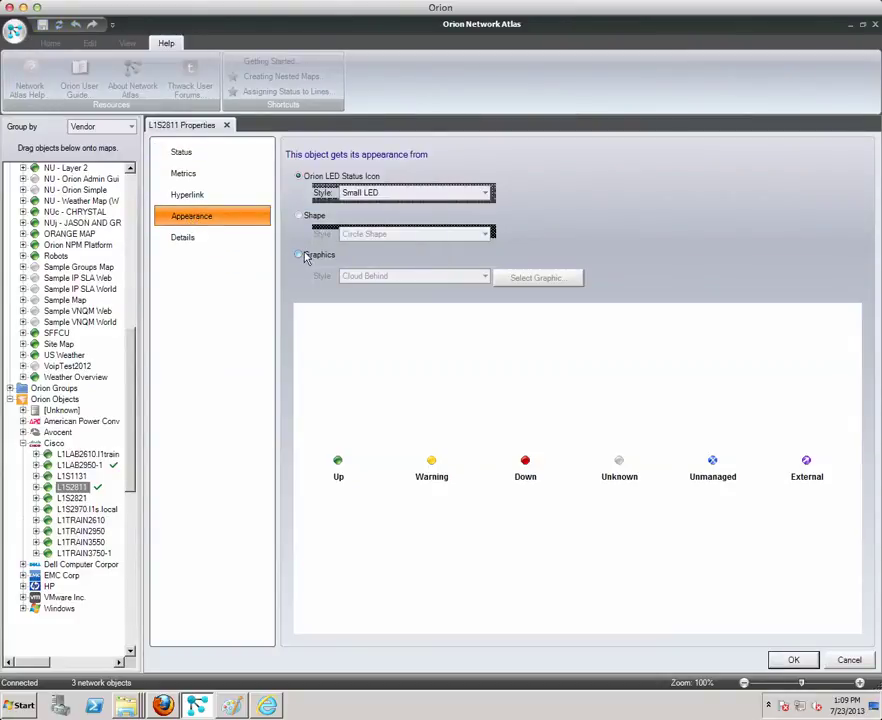
left_click(305, 256)
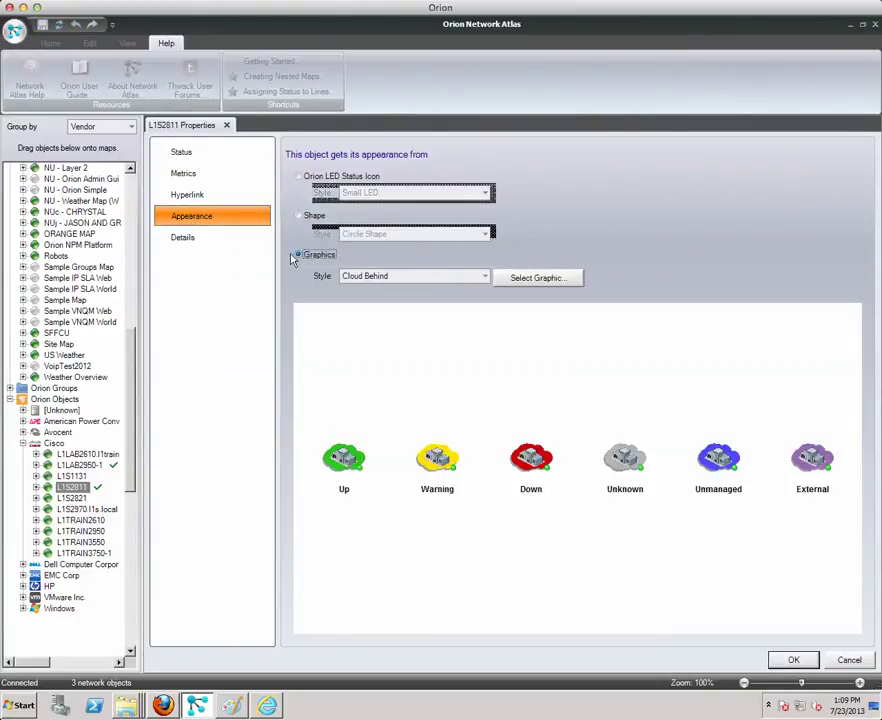
Step: Give the node the Robots > Robot graphic in Tri-Color style
left_click(535, 278)
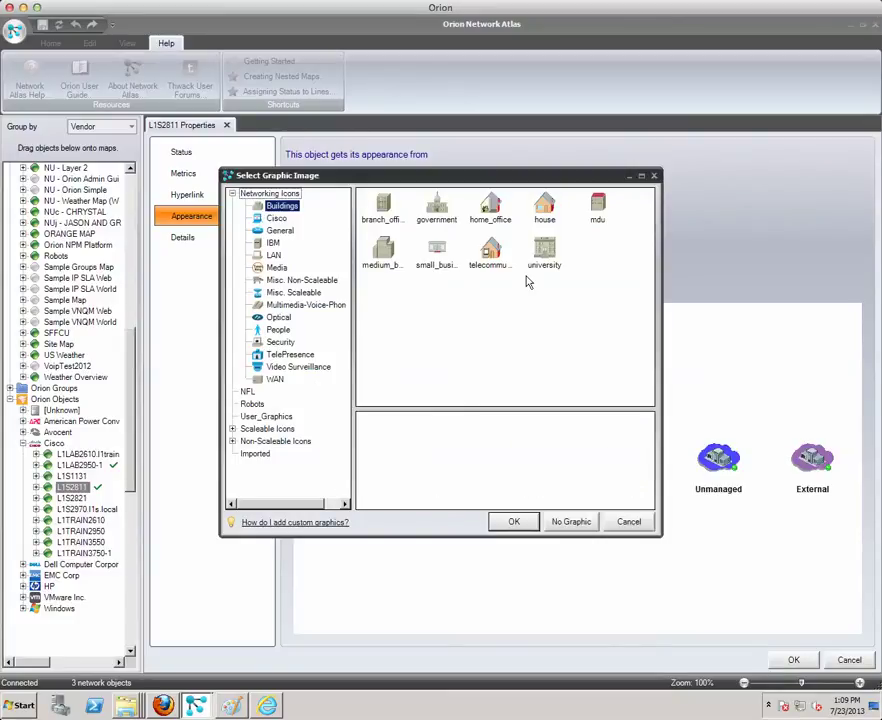
left_click(253, 405)
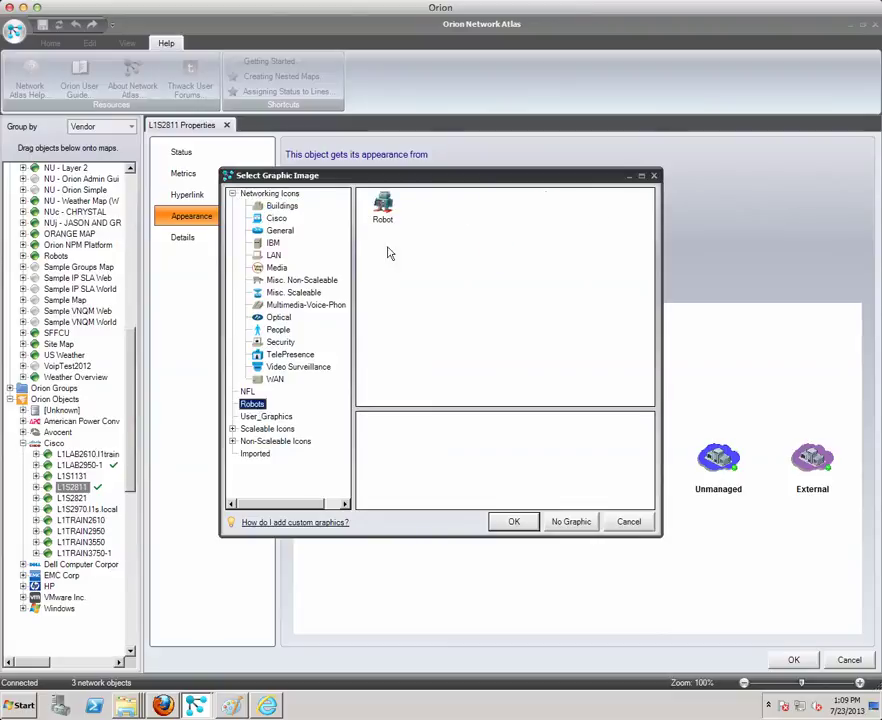
left_click(383, 207)
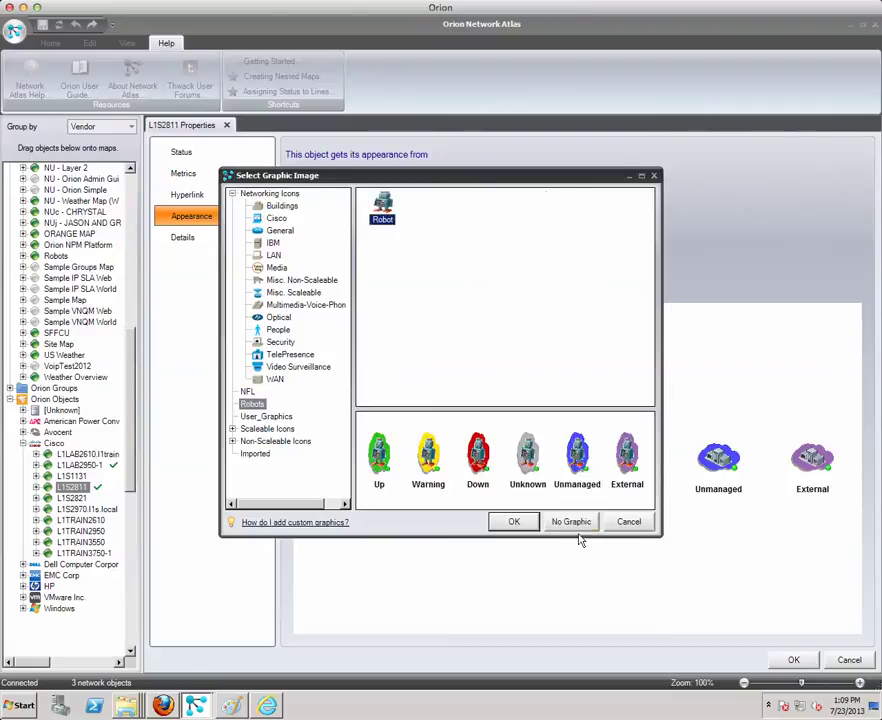
left_click(516, 522)
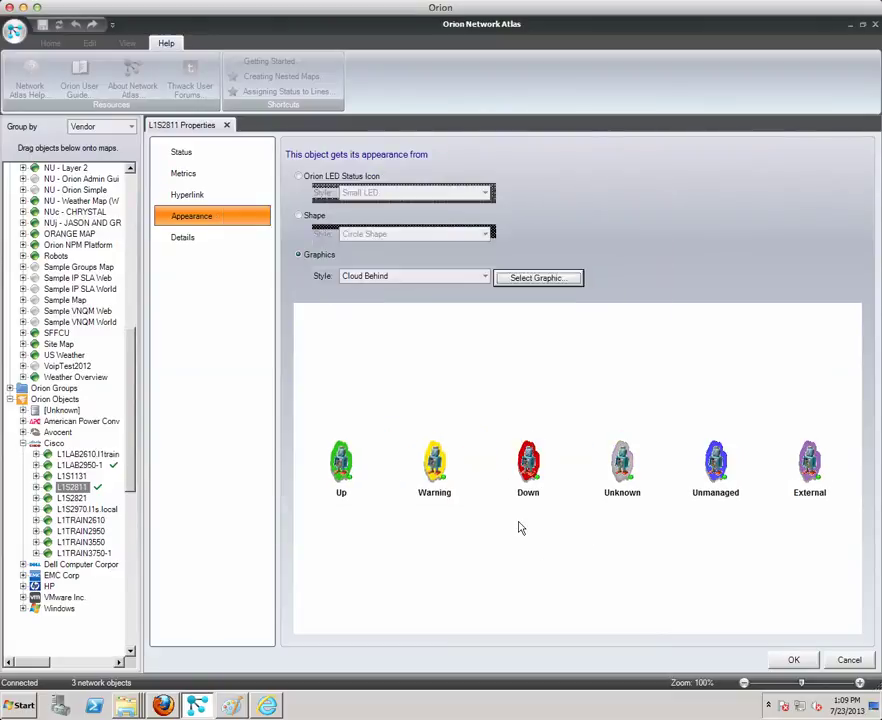
left_click(486, 279)
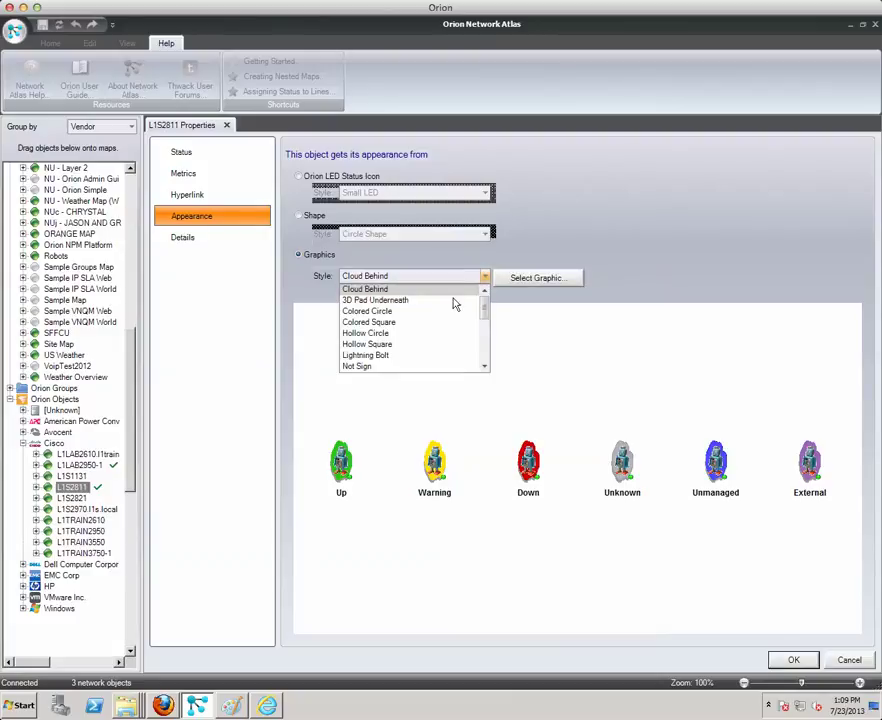
left_click_drag(484, 309, 368, 382)
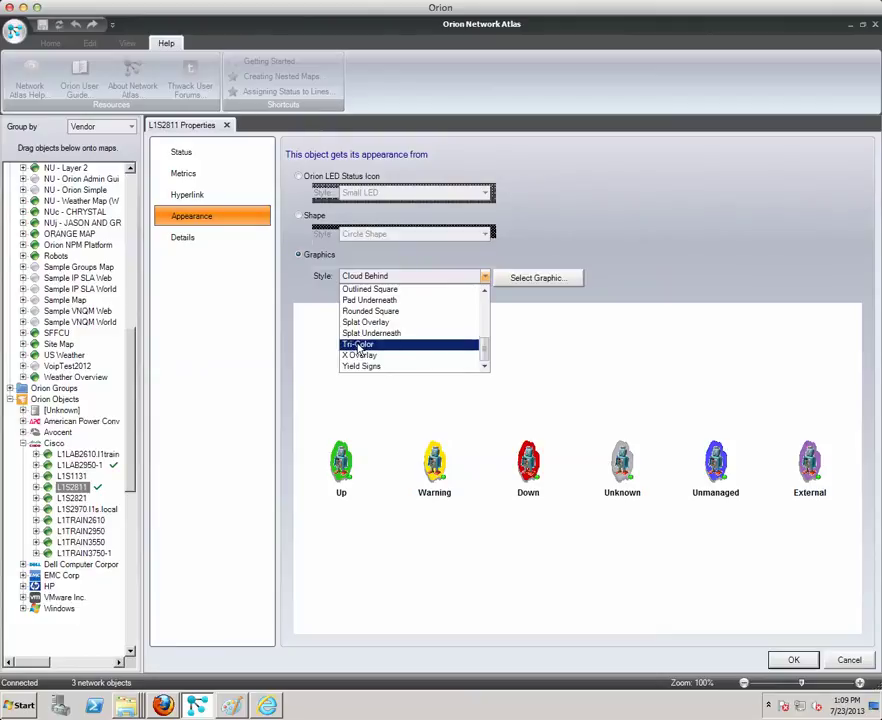
left_click(358, 345)
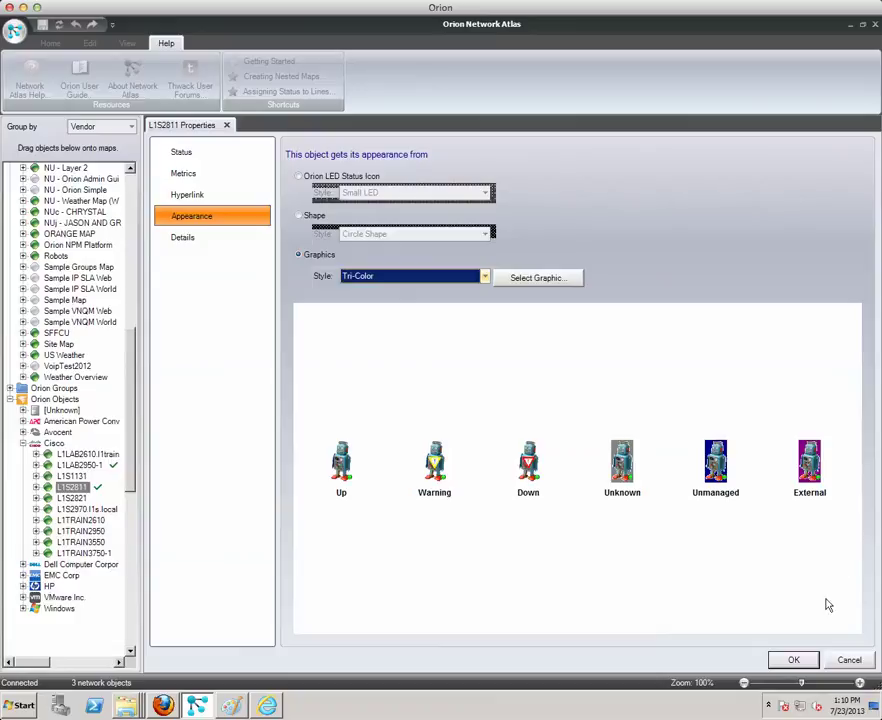
left_click(790, 661)
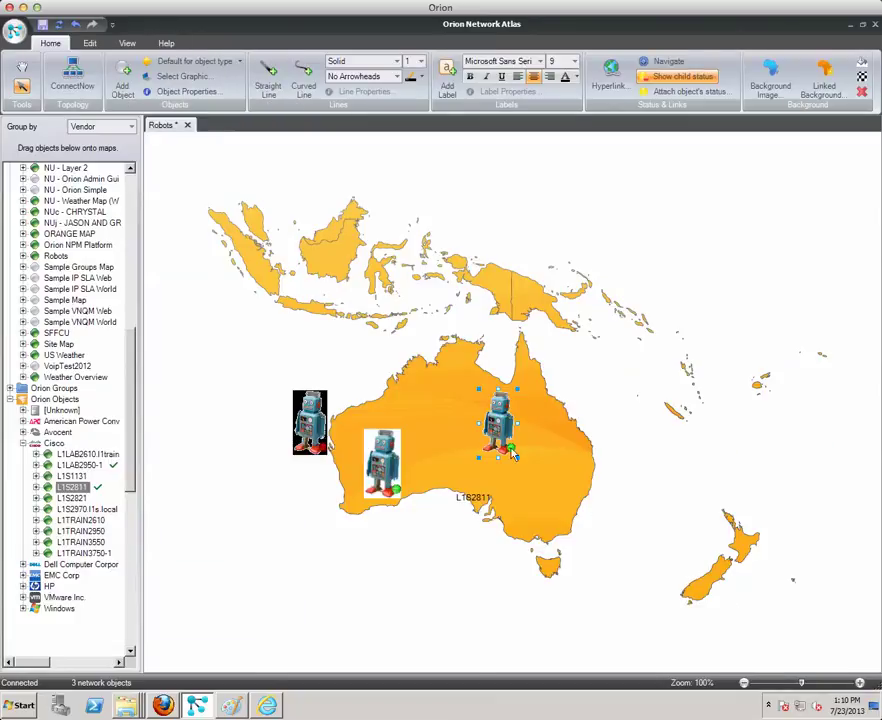
Step: Reposition the L1S2811 robot in northern Australia with its label below it
left_click_drag(498, 418, 463, 412)
left_click_drag(473, 497, 451, 460)
left_click_drag(463, 414, 458, 390)
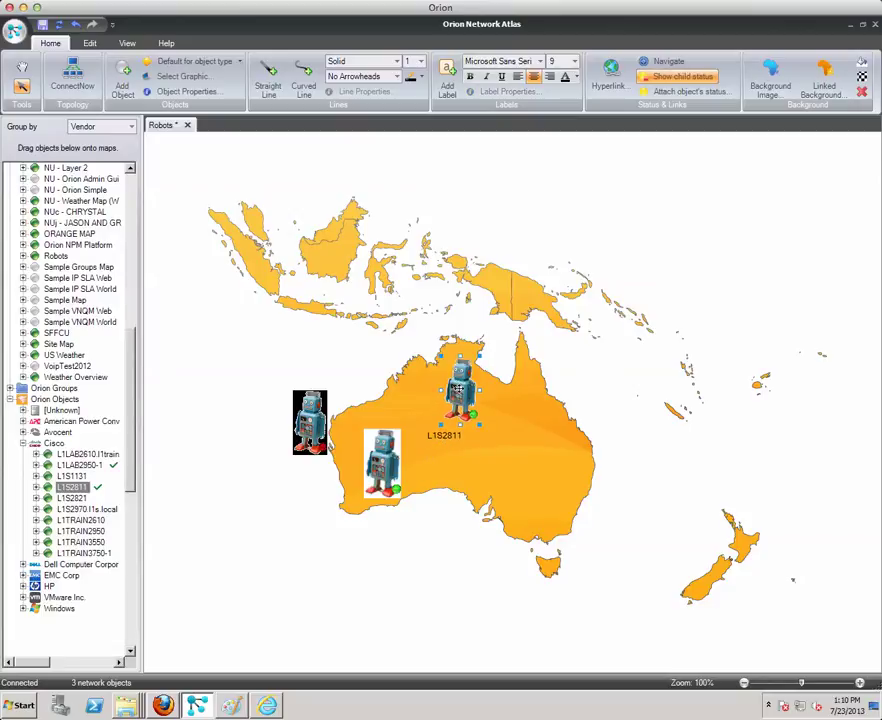
Step: Paste robot copies into eastern Australia, New Guinea and New Zealand, then save the map
key("ctrl+v")
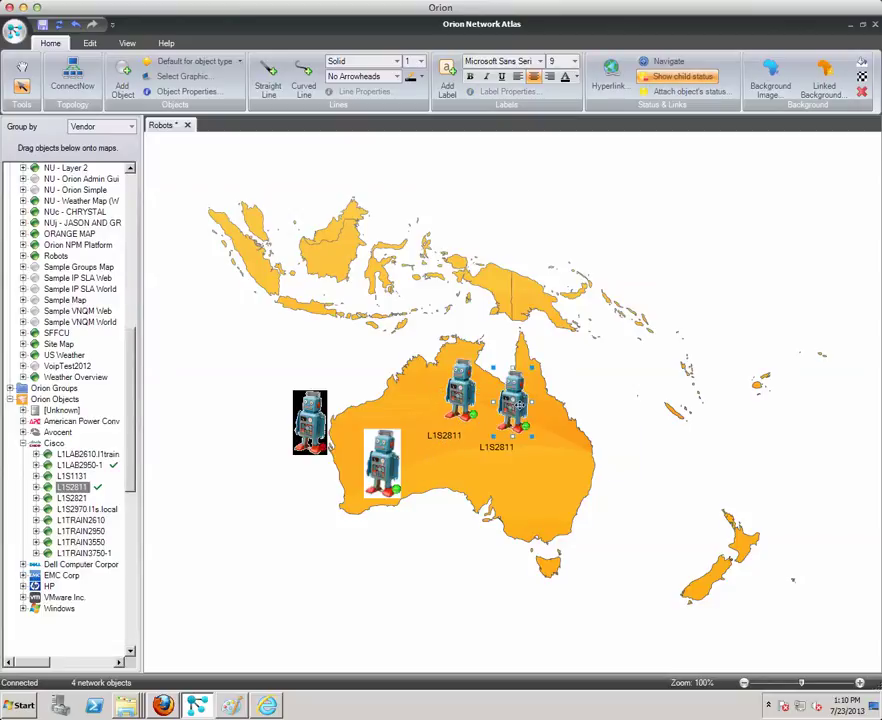
key("ctrl+v")
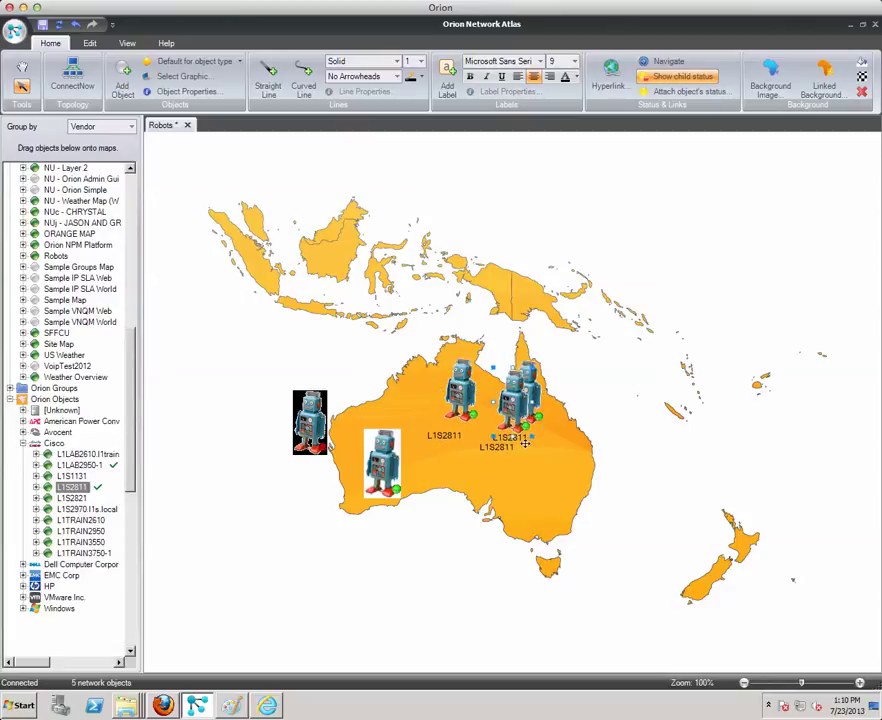
left_click_drag(532, 404, 535, 475)
key("ctrl+v")
left_click_drag(516, 396, 731, 533)
key("ctrl+v")
left_click_drag(528, 392, 506, 289)
left_click(547, 217)
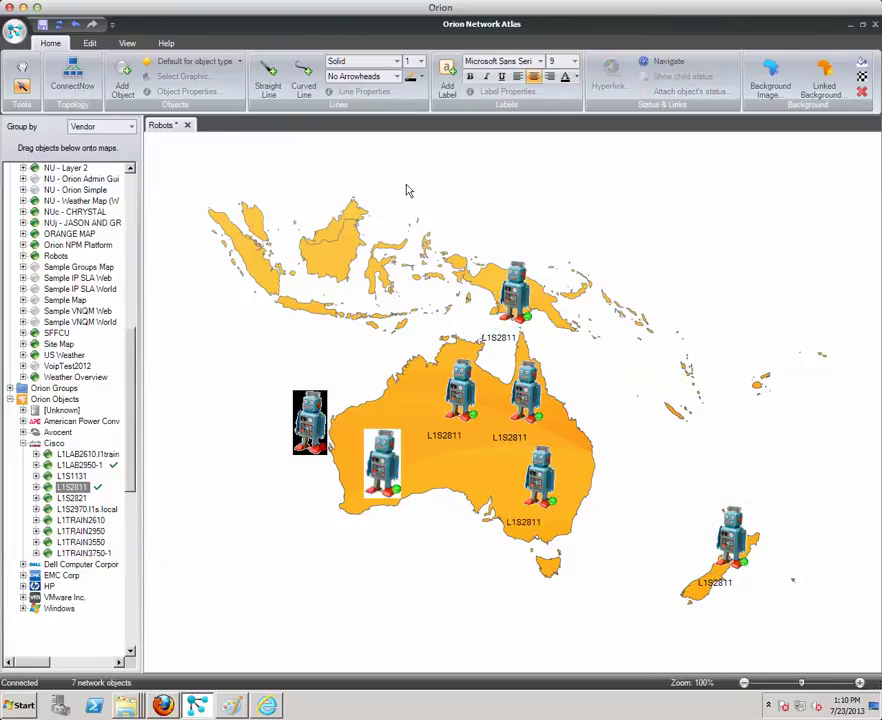
left_click(42, 24)
left_click(163, 706)
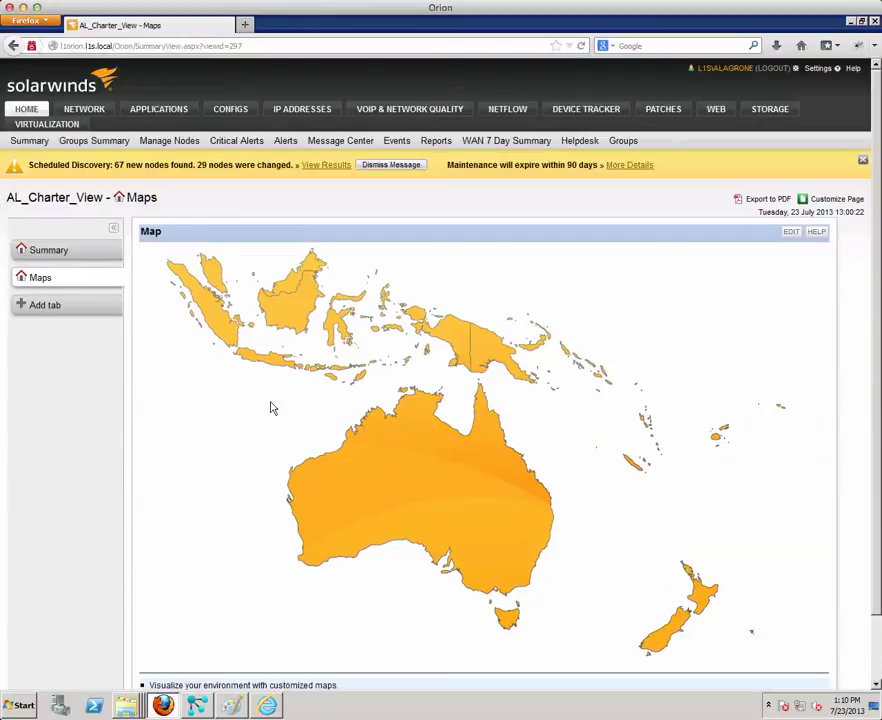
Step: Refresh the Maps page with F5 and check the popups of the robot nodes
key("F5")
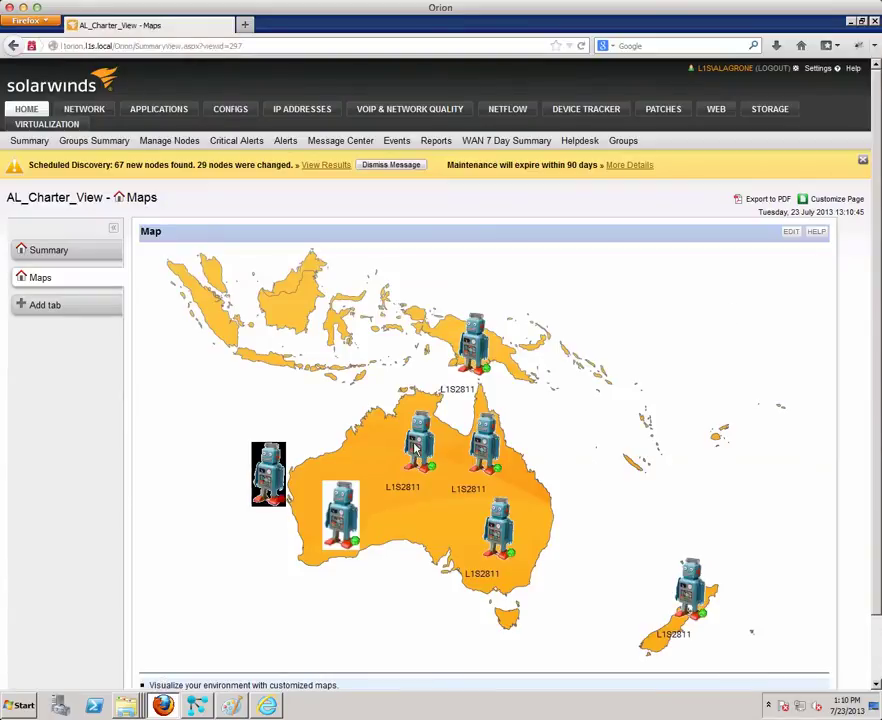
mouse_move(417, 447)
mouse_move(473, 345)
mouse_move(700, 588)
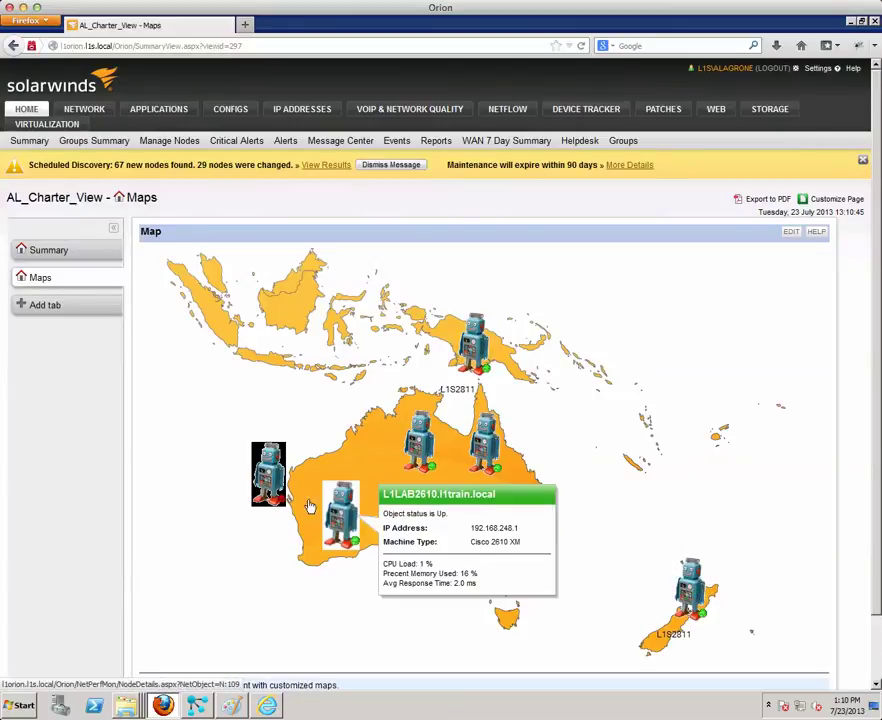
mouse_move(272, 482)
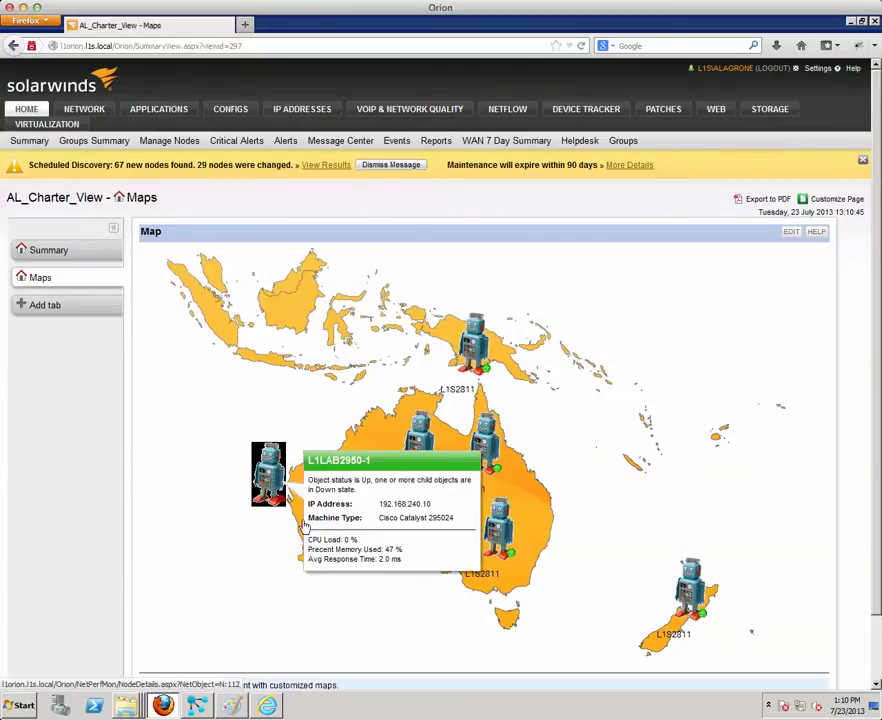